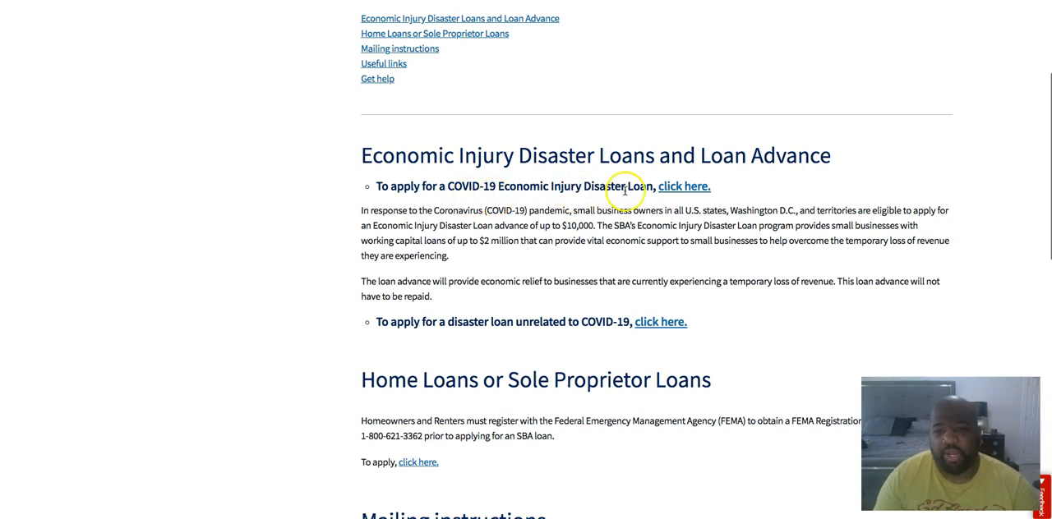
# Open the COVID-19 Economic Injury Disaster Loan application and choose the applicant as a business with not more than 500 employees
pyautogui.click(686, 188)
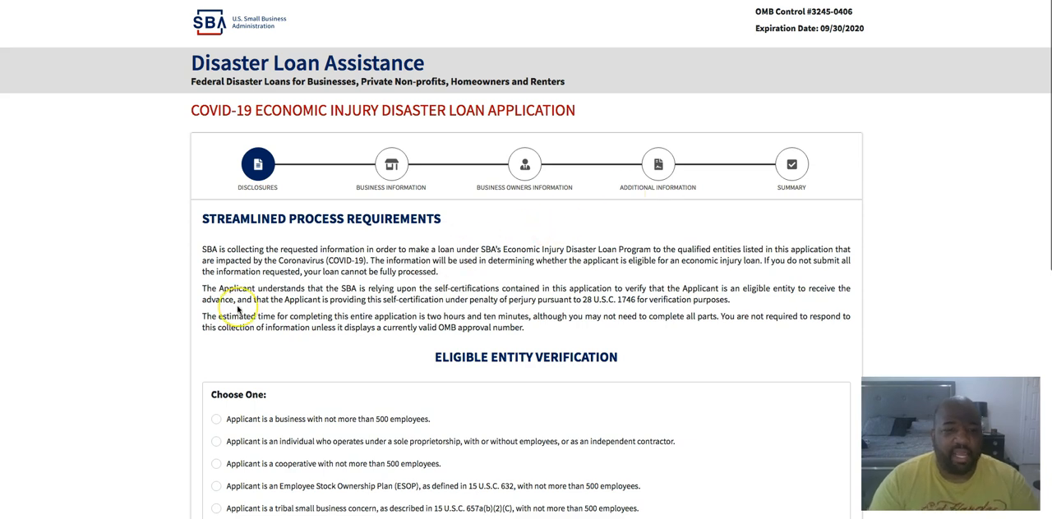
pyautogui.scroll(-4, 238, 309)
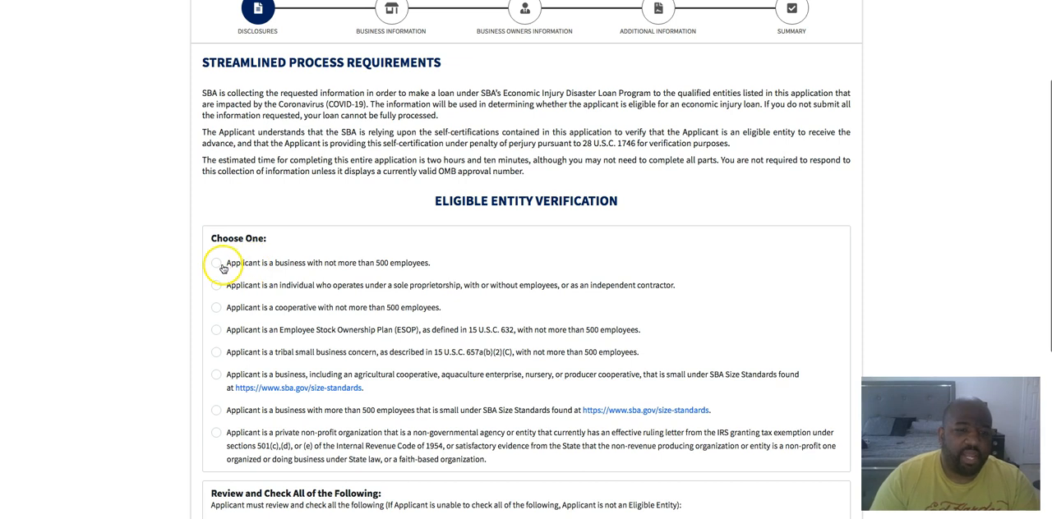
pyautogui.scroll(-1, 223, 266)
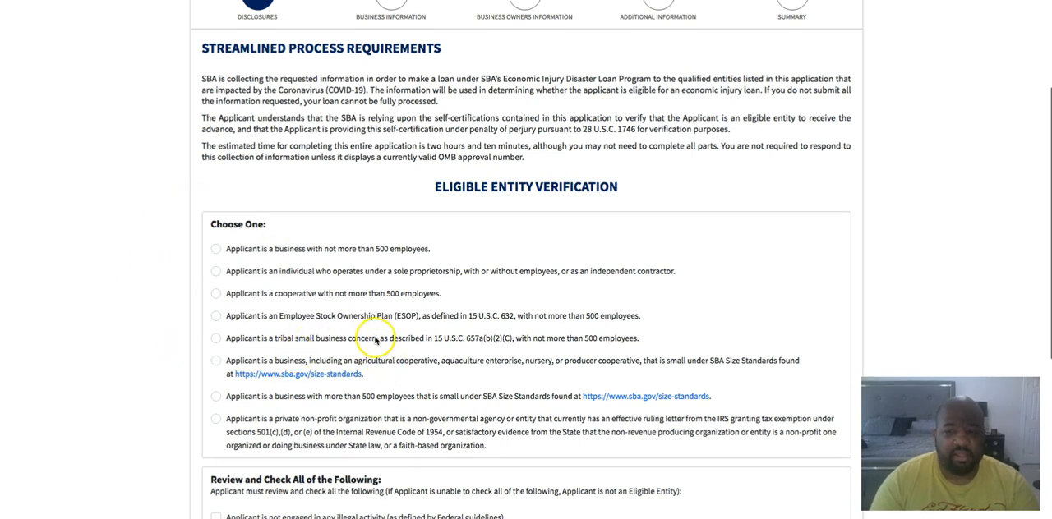
pyautogui.scroll(5, 313, 303)
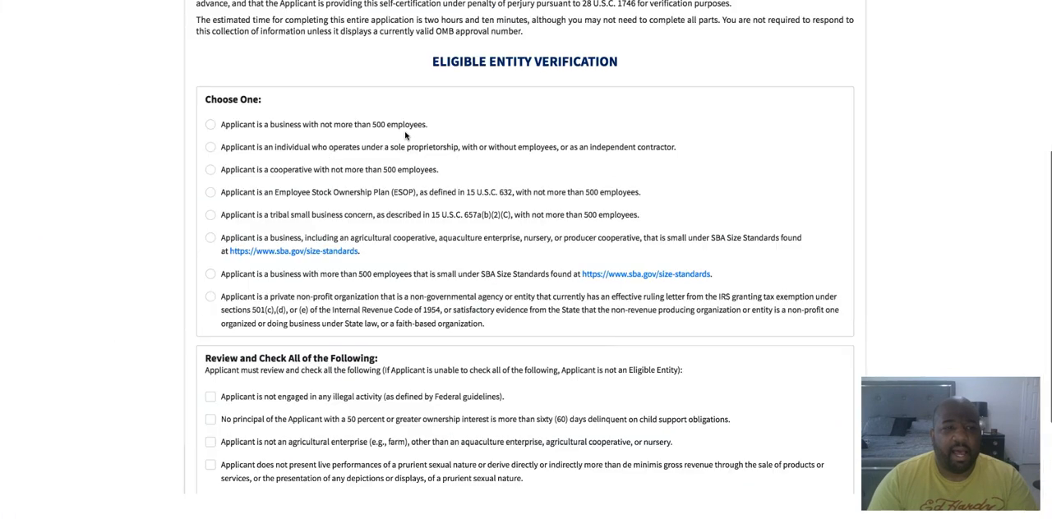
pyautogui.click(215, 125)
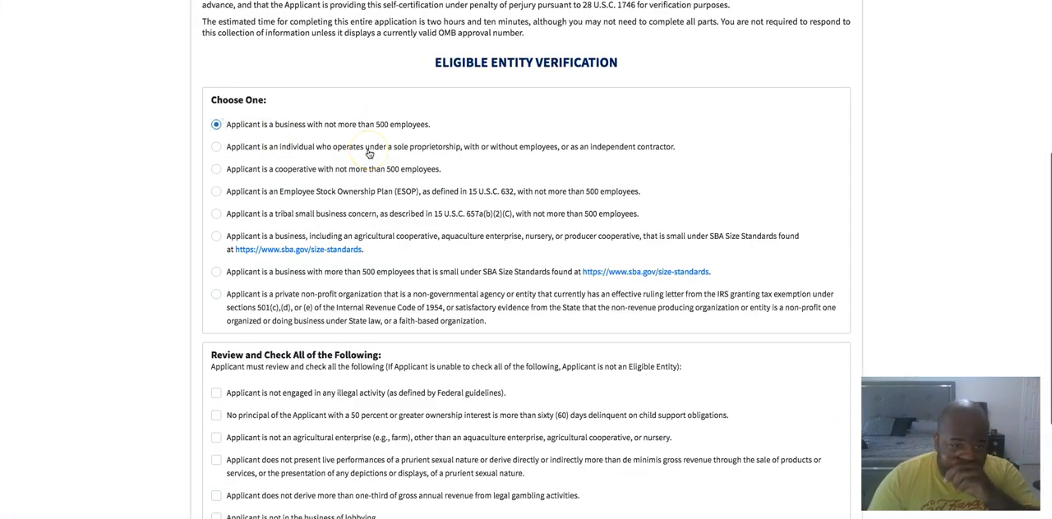
# Check all seven statements under Review and Check All of the Following and continue to the Business Information page
pyautogui.scroll(-3, 287, 169)
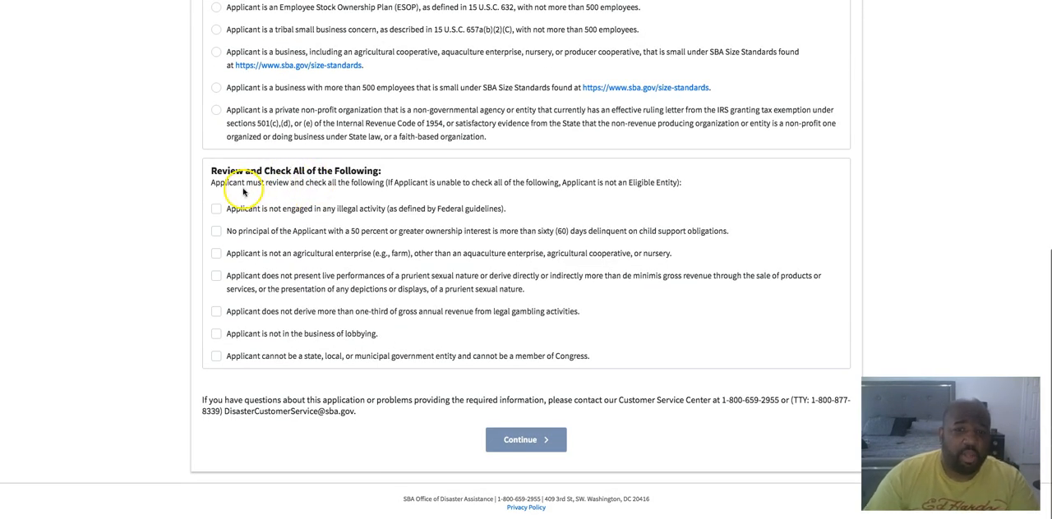
pyautogui.click(236, 223)
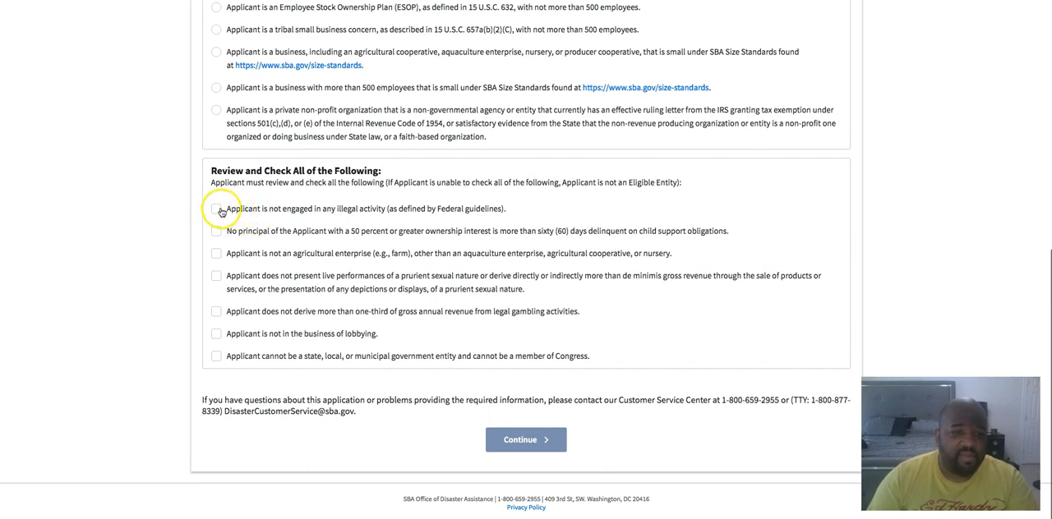
pyautogui.click(217, 210)
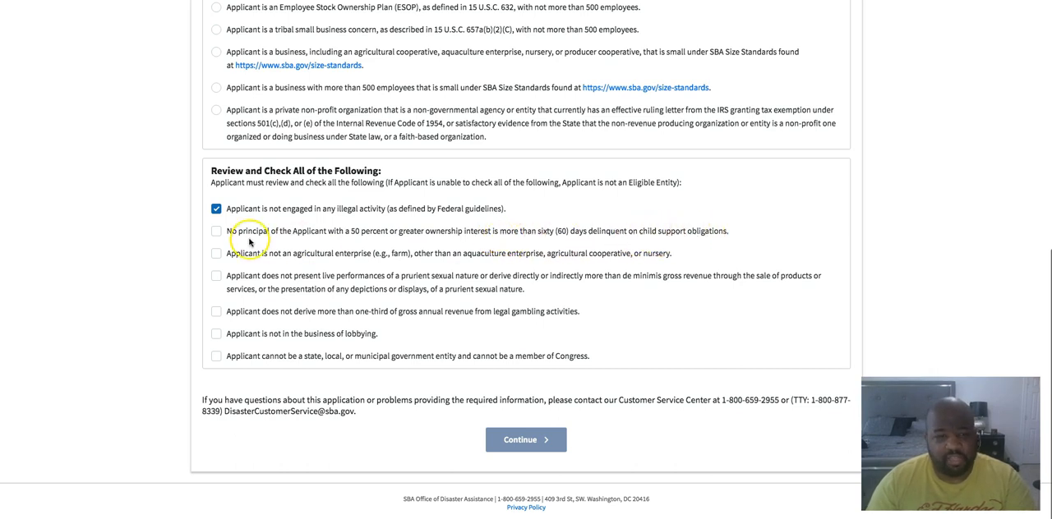
pyautogui.click(219, 233)
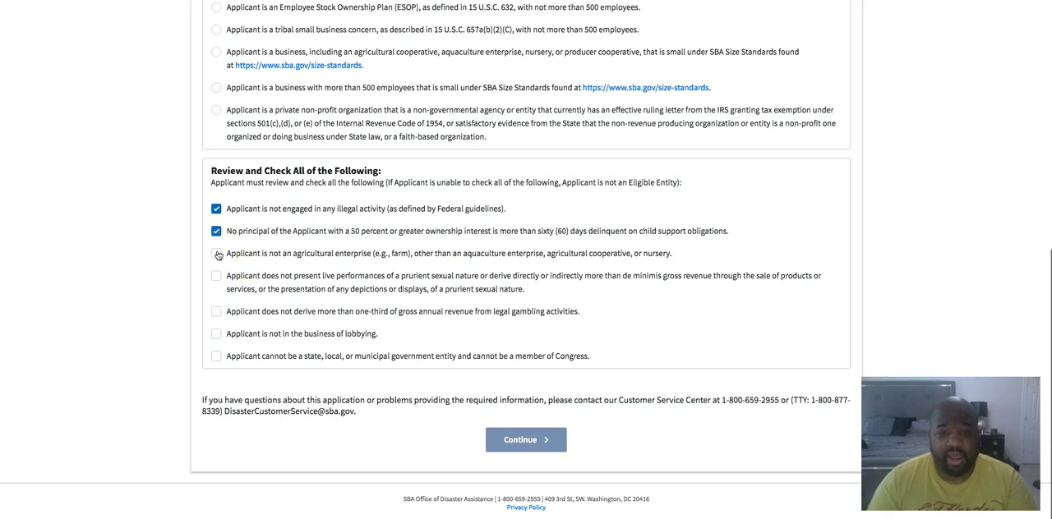
pyautogui.click(217, 254)
pyautogui.click(216, 276)
pyautogui.click(216, 312)
pyautogui.click(216, 335)
pyautogui.click(217, 357)
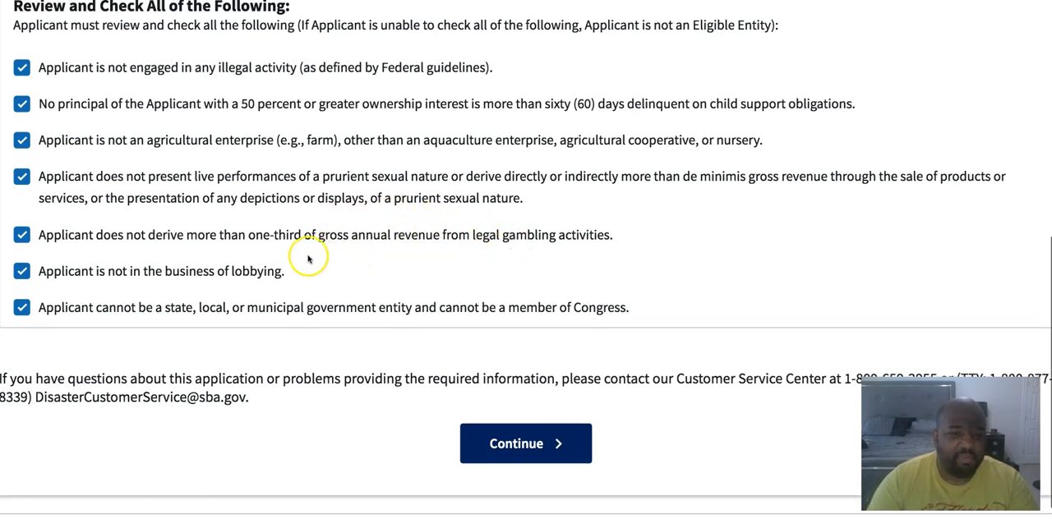
pyautogui.click(260, 277)
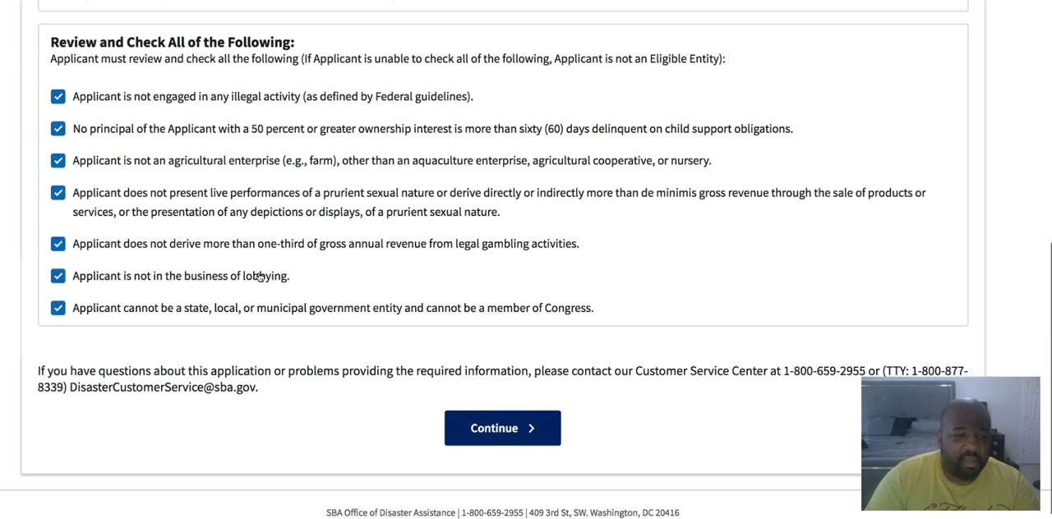
pyautogui.click(515, 448)
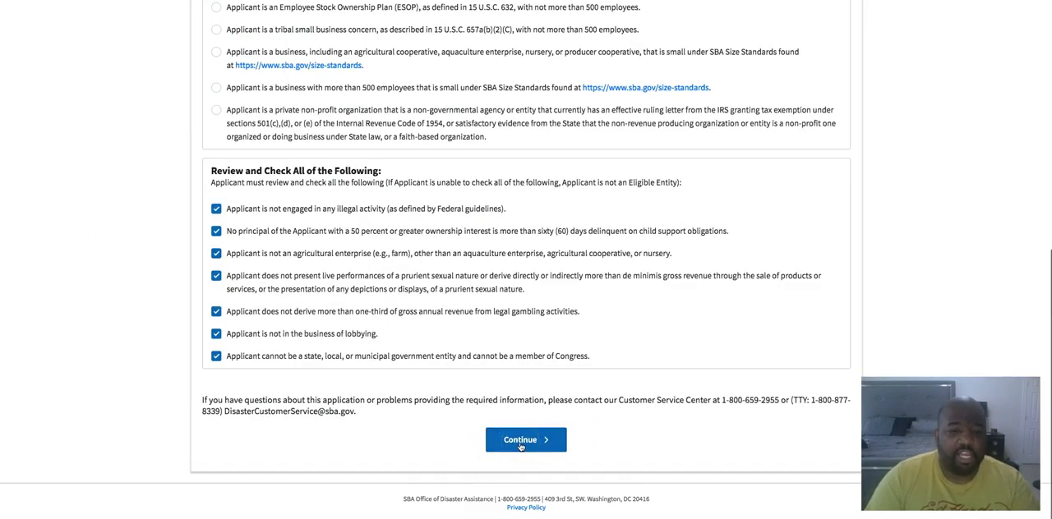
pyautogui.click(351, 376)
pyautogui.scroll(-2, 350, 378)
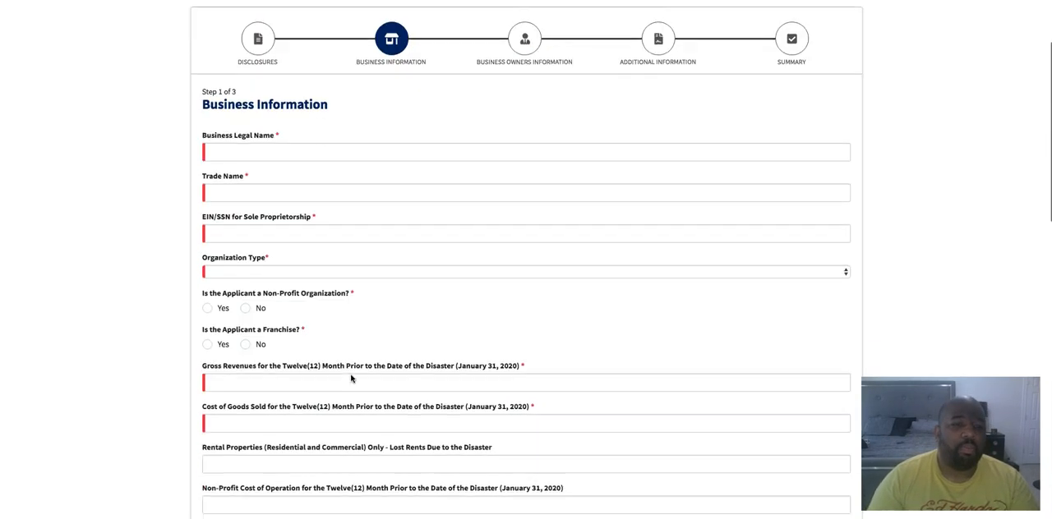
pyautogui.scroll(-1, 351, 377)
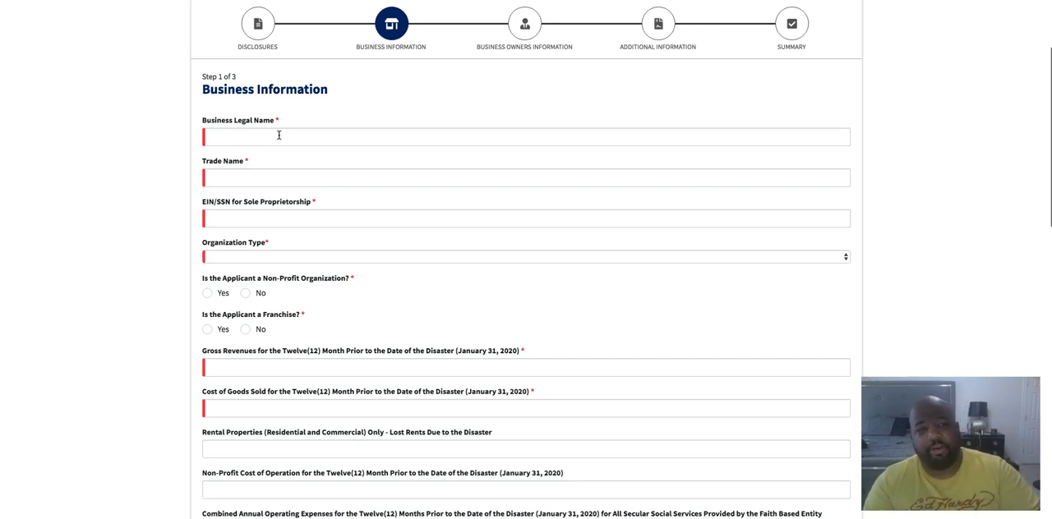
pyautogui.scroll(1, 279, 135)
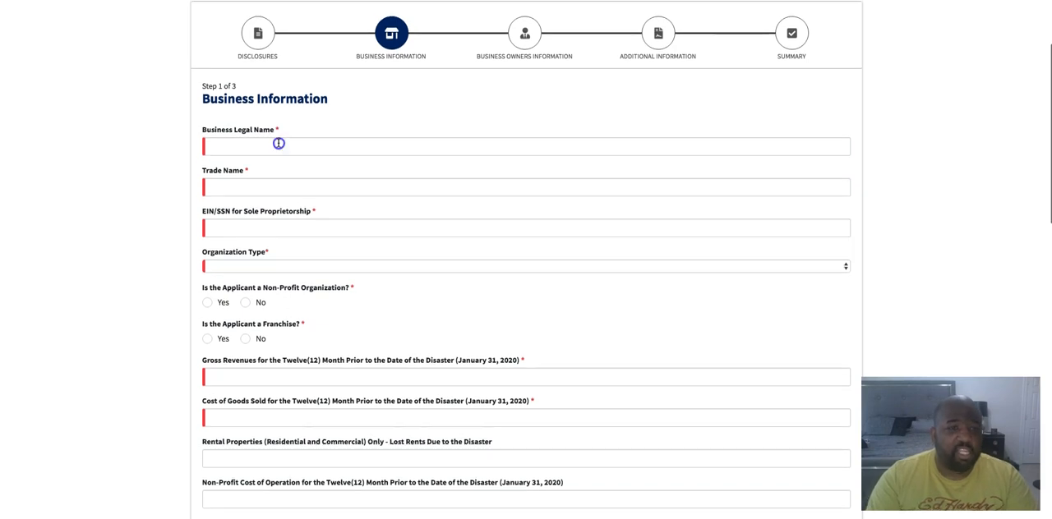
pyautogui.click(278, 143)
pyautogui.click(278, 150)
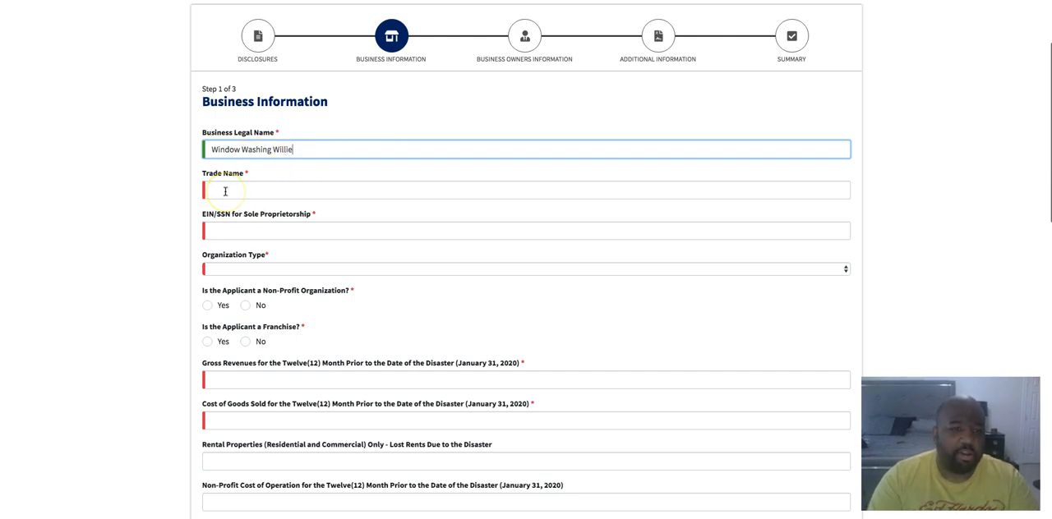
pyautogui.moveTo(305, 146); pyautogui.dragTo(212, 145)
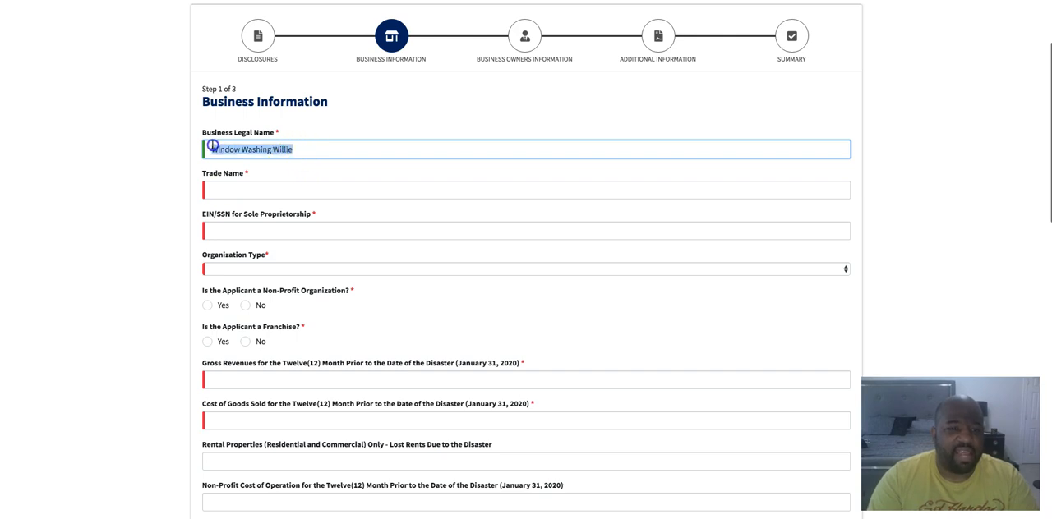
pyautogui.press('BackSpace')
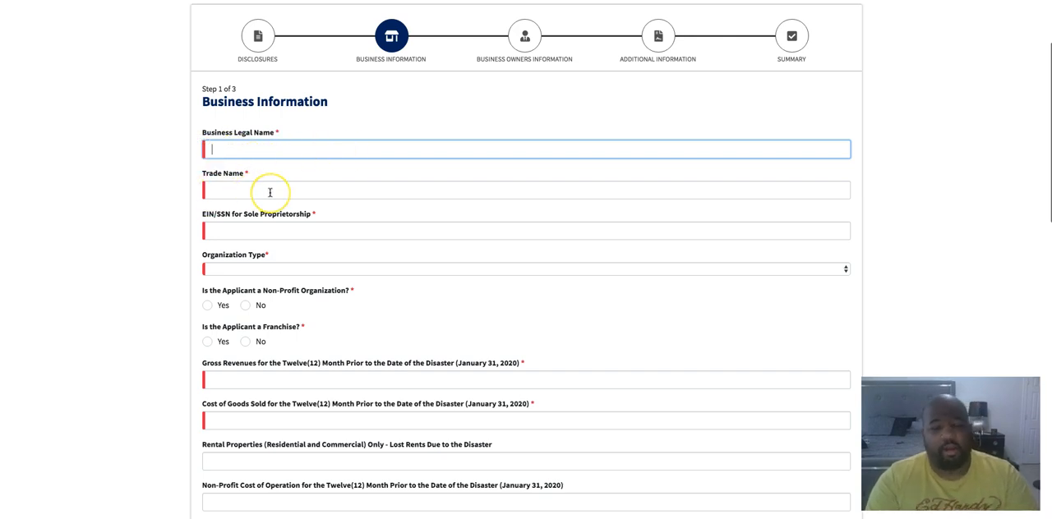
# Enter "Walker Enterprises" as the business legal name and "Fast Cash Tax Services" as the trade name
pyautogui.click(235, 148)
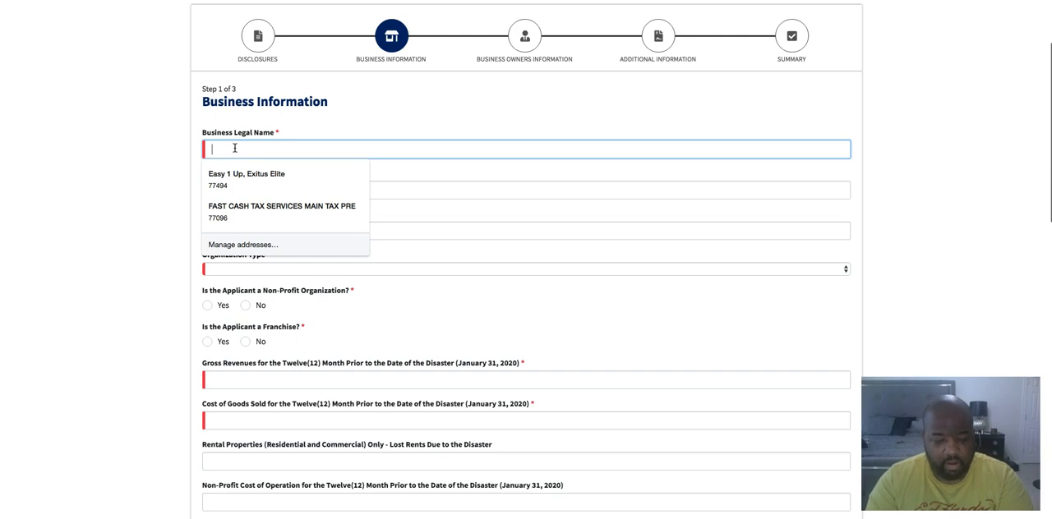
pyautogui.write('Walker')
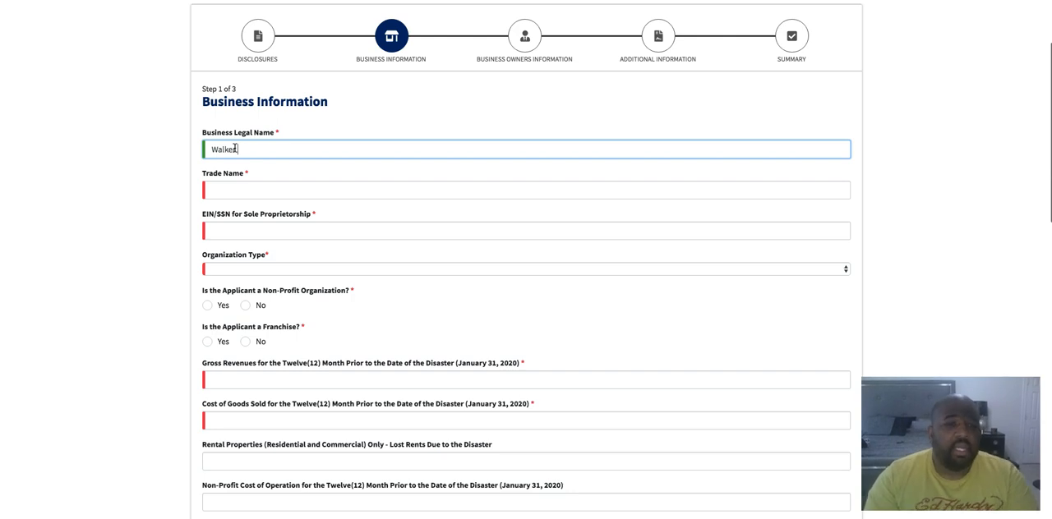
pyautogui.write('Enterprises')
pyautogui.click(237, 191)
pyautogui.write('Faat')
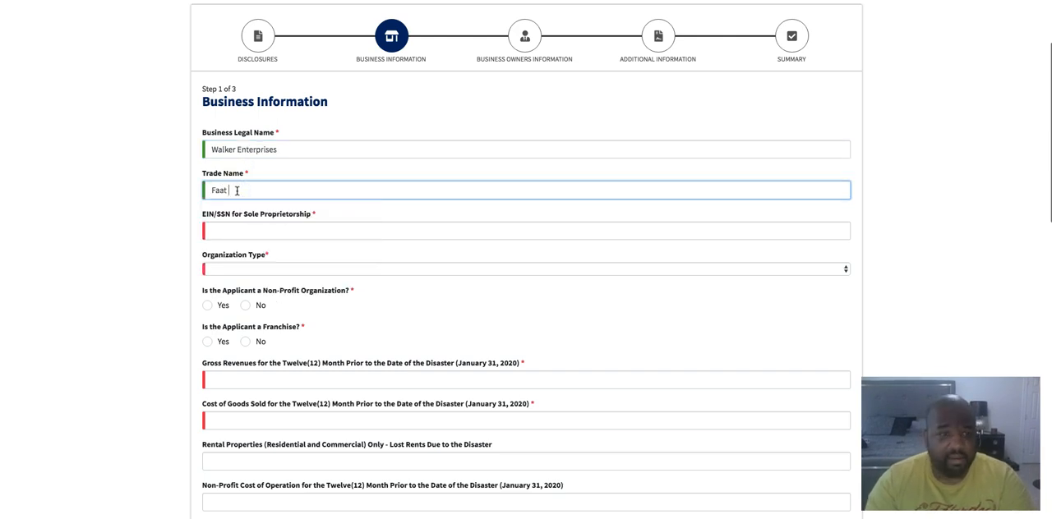
pyautogui.press('BackSpace')
pyautogui.write('s')
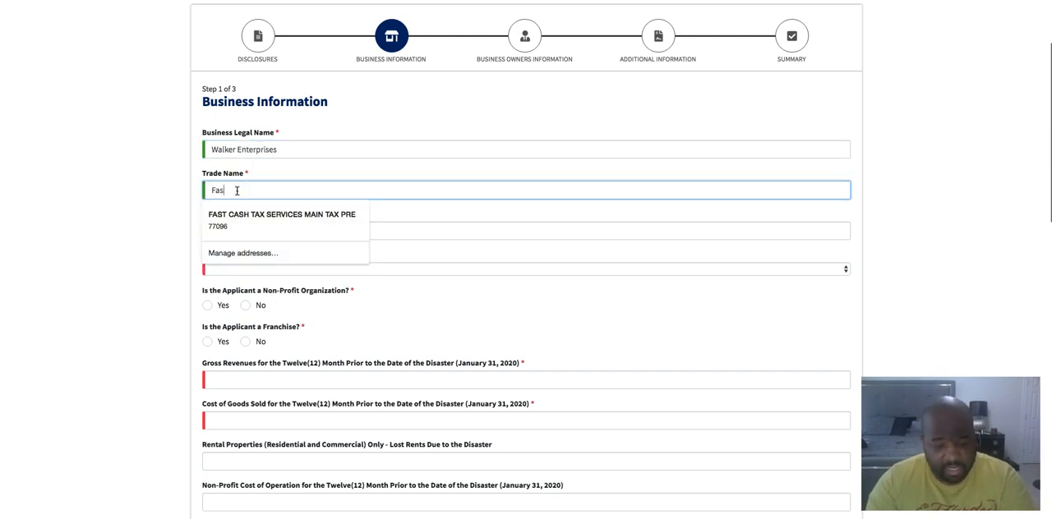
pyautogui.write('t Cash Tax Services')
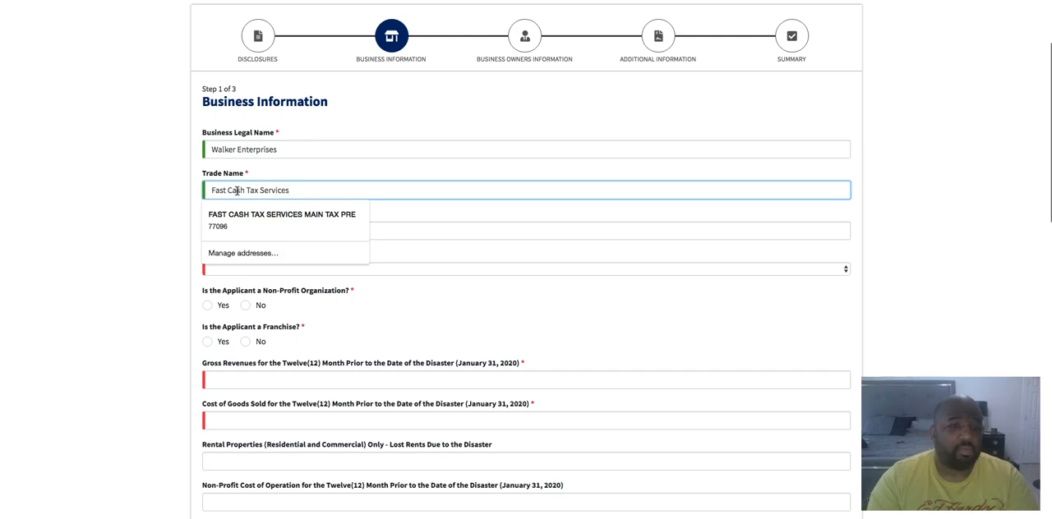
pyautogui.click(146, 202)
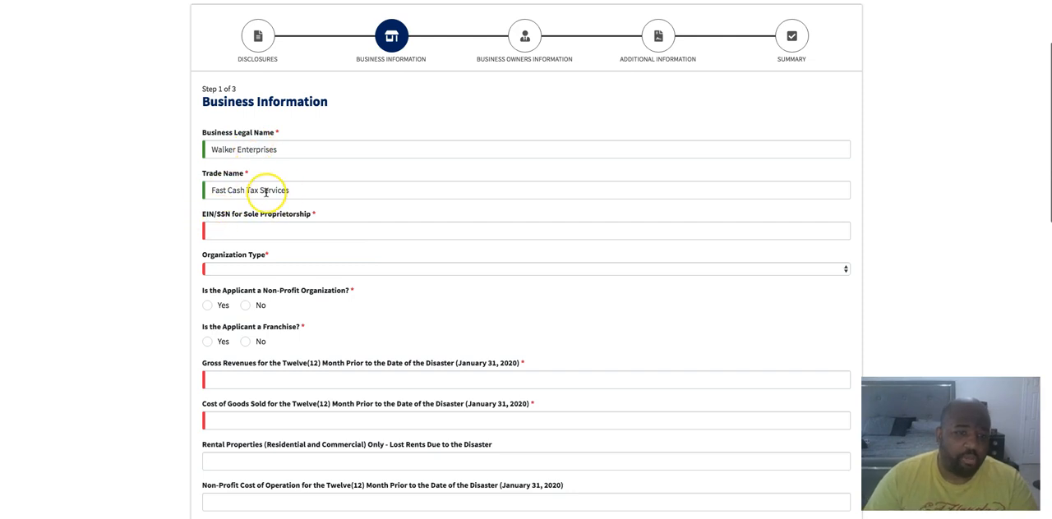
# Fill in the business's EIN/SSN and set the organization type to Limited Liability Company
pyautogui.click(247, 231)
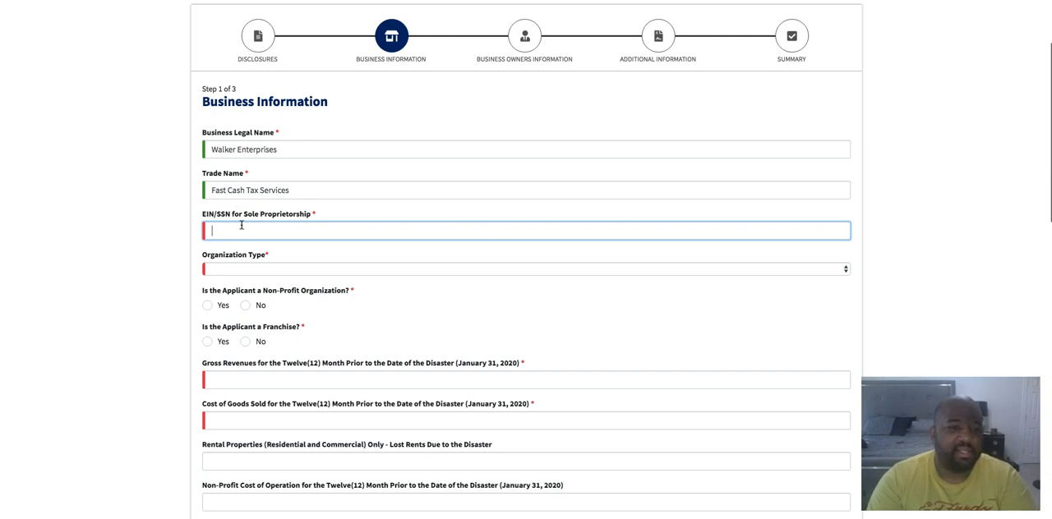
pyautogui.click(258, 269)
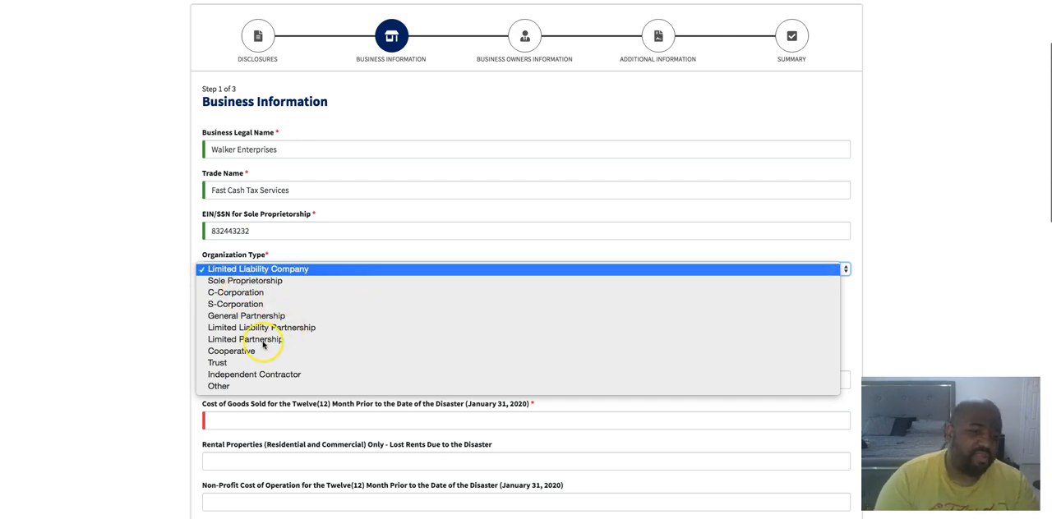
pyautogui.click(268, 270)
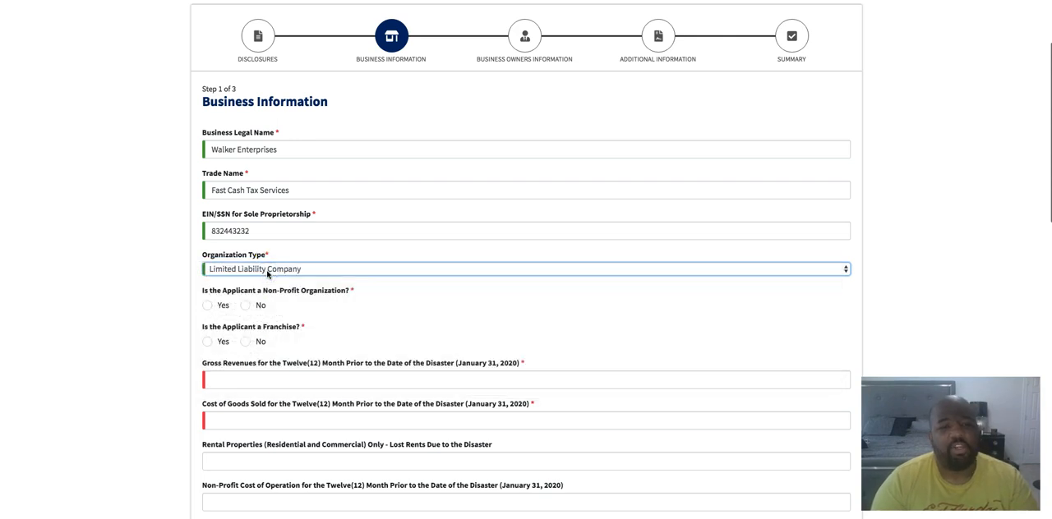
# Answer No to both the non-profit organization and the franchise questions
pyautogui.scroll(-2, 118, 283)
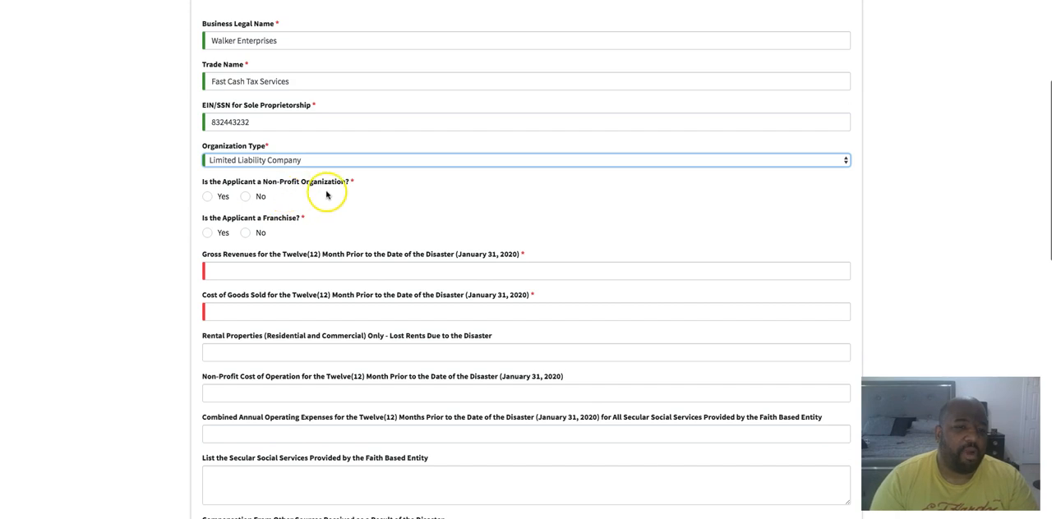
pyautogui.click(246, 197)
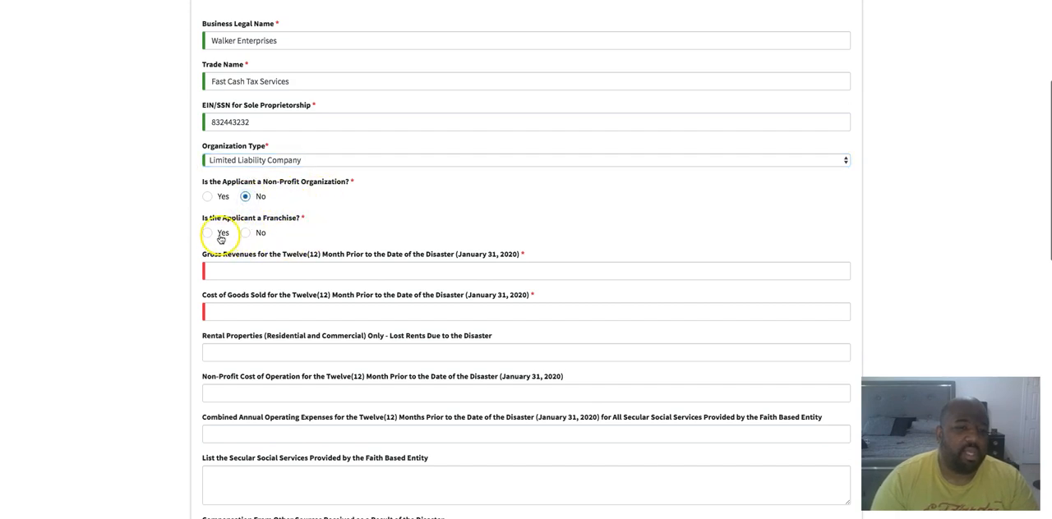
pyautogui.click(248, 235)
# Enter gross revenues of $125,000 and cost of goods sold of 0 for the twelve months before the disaster
pyautogui.click(268, 269)
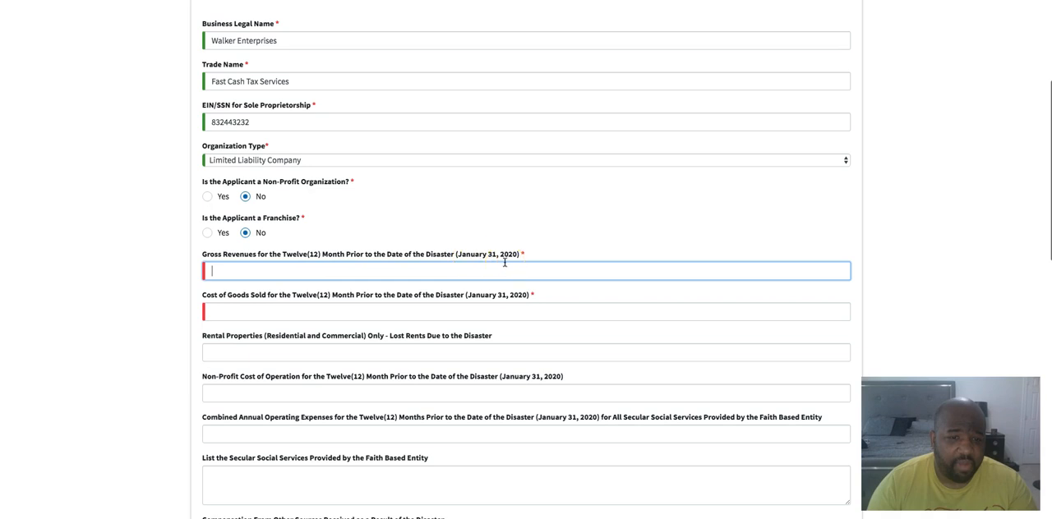
pyautogui.click(263, 270)
pyautogui.write('125,000')
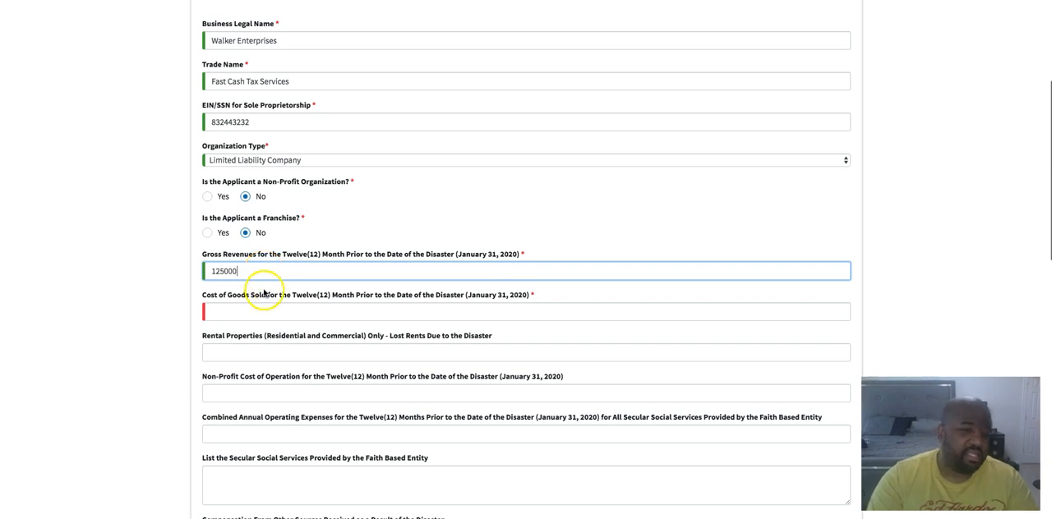
pyautogui.click(226, 311)
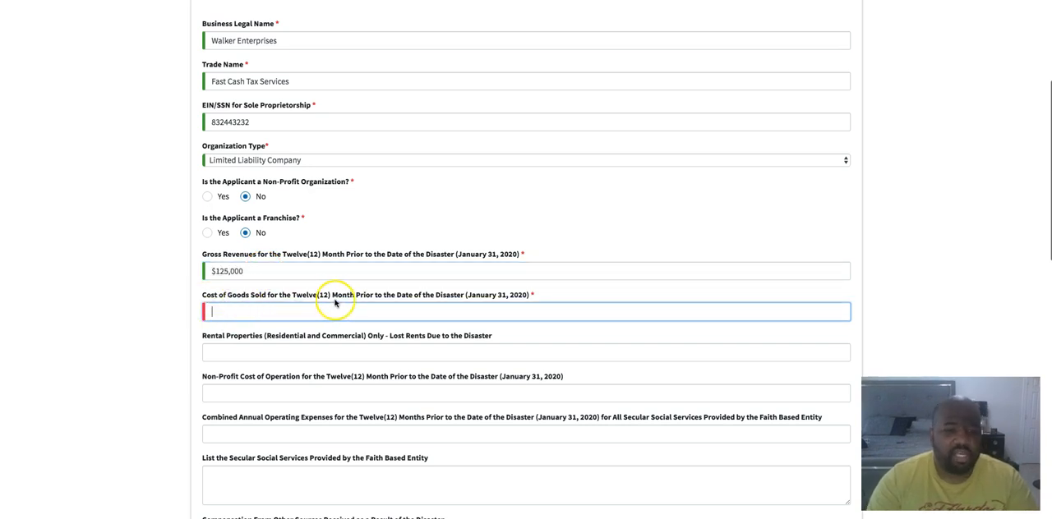
pyautogui.write('0')
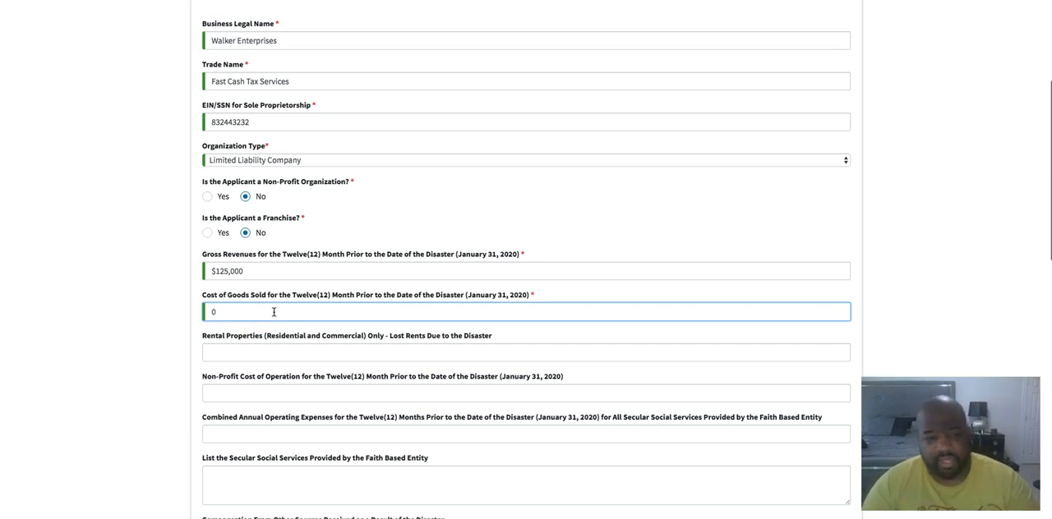
pyautogui.scroll(-2, 246, 324)
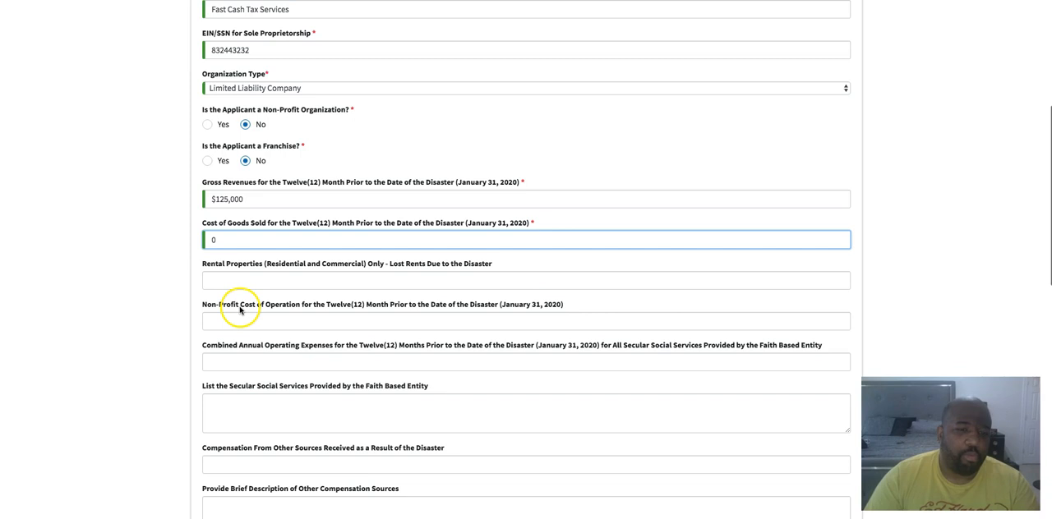
pyautogui.scroll(-1, 246, 306)
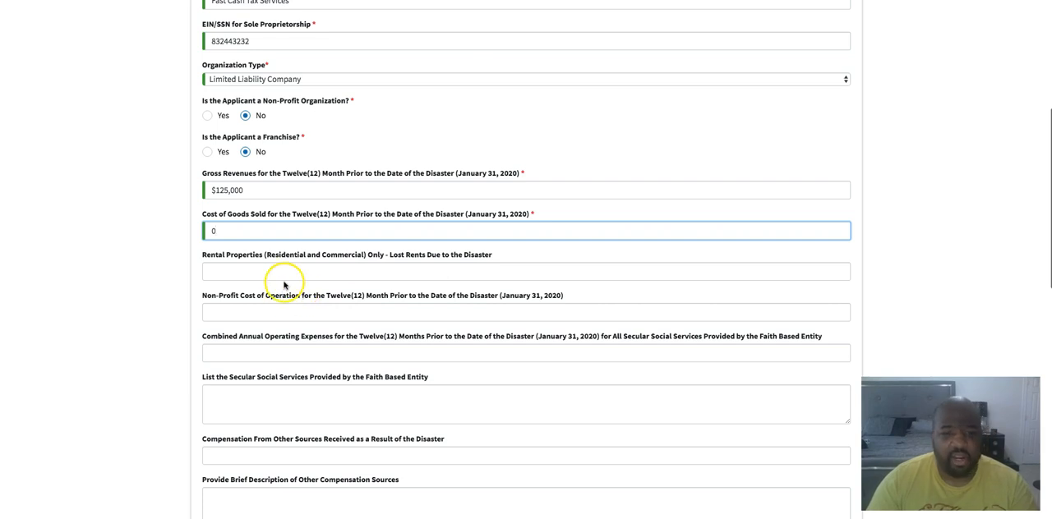
# Fill in the primary business address and contact fields using the saved Katy Freeway autofill entry
pyautogui.scroll(-3, 365, 259)
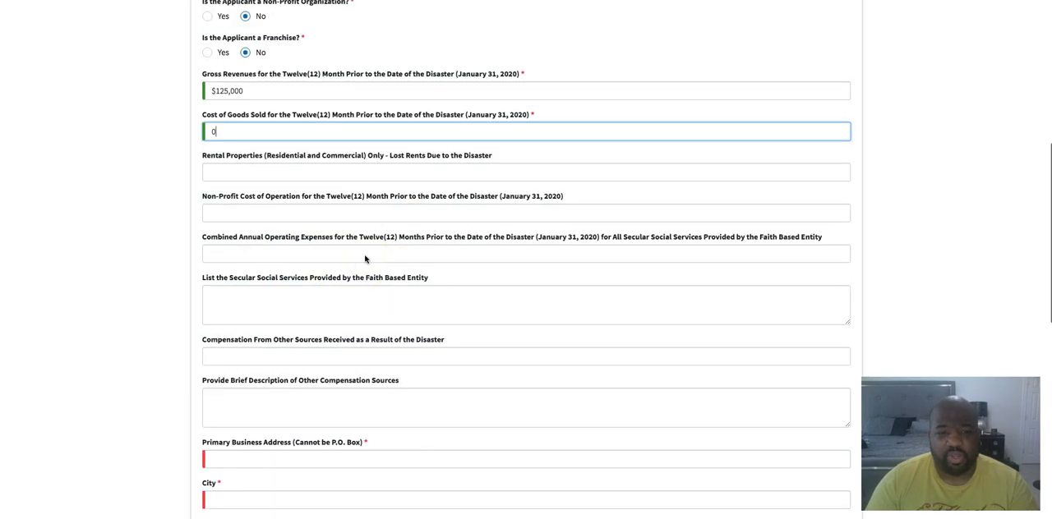
pyautogui.scroll(-3, 310, 277)
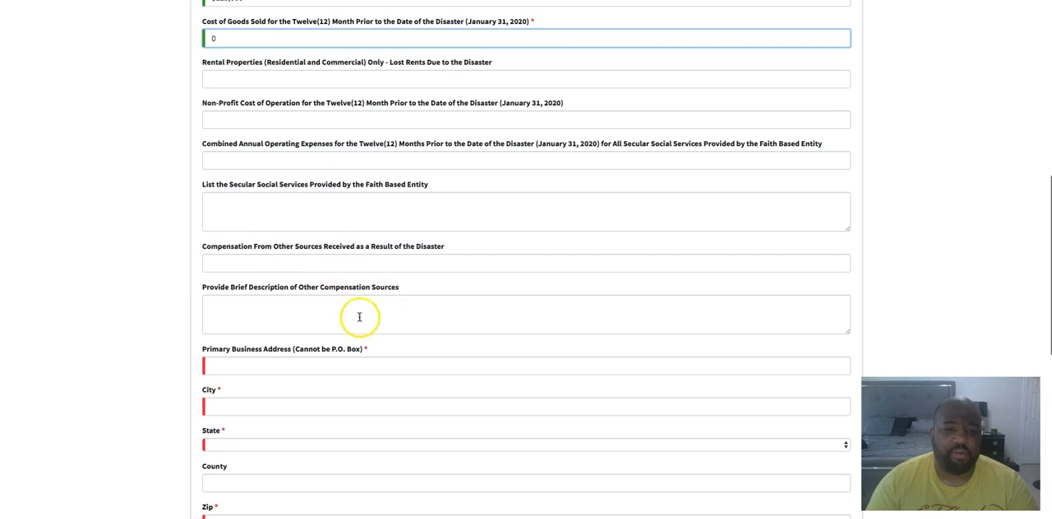
pyautogui.scroll(-1, 329, 307)
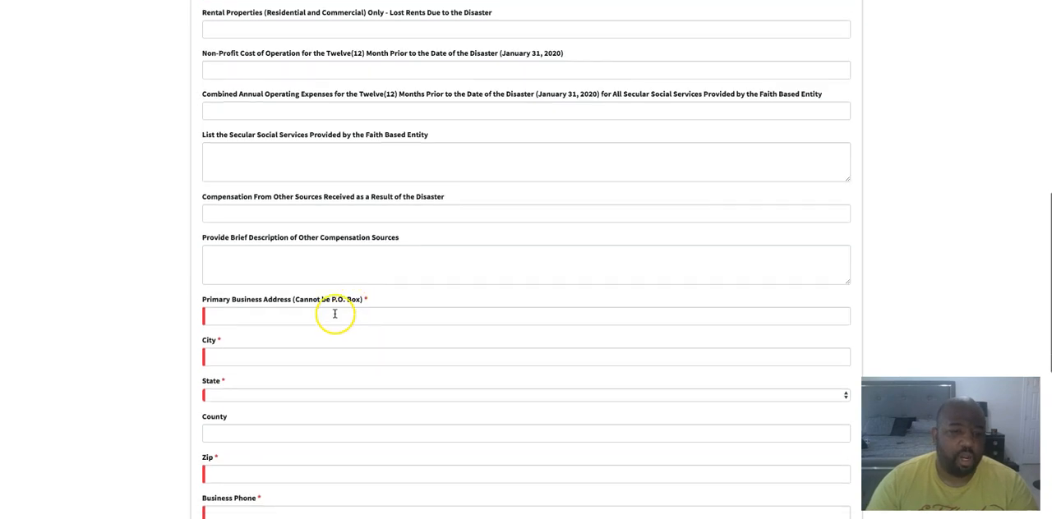
pyautogui.click(265, 314)
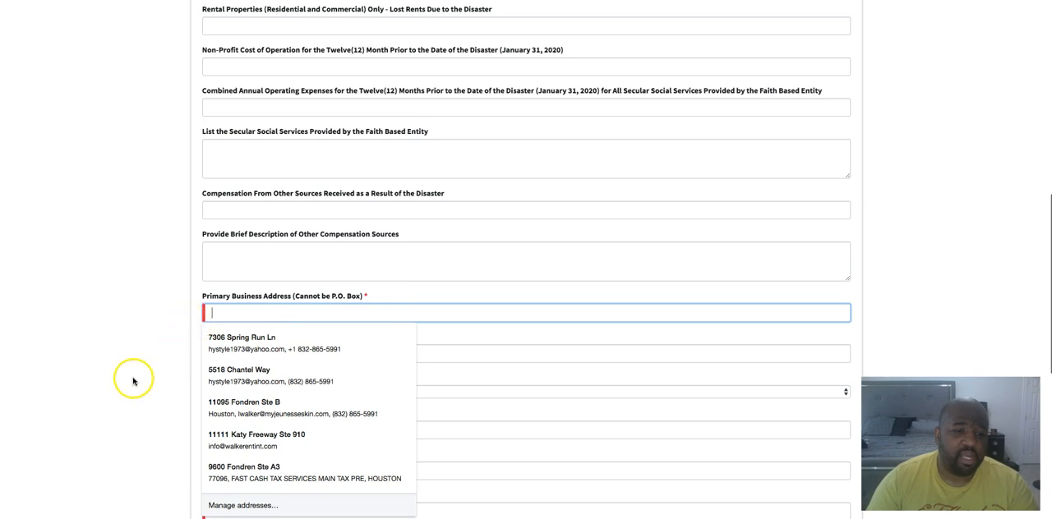
pyautogui.click(215, 436)
pyautogui.scroll(-5, 80, 375)
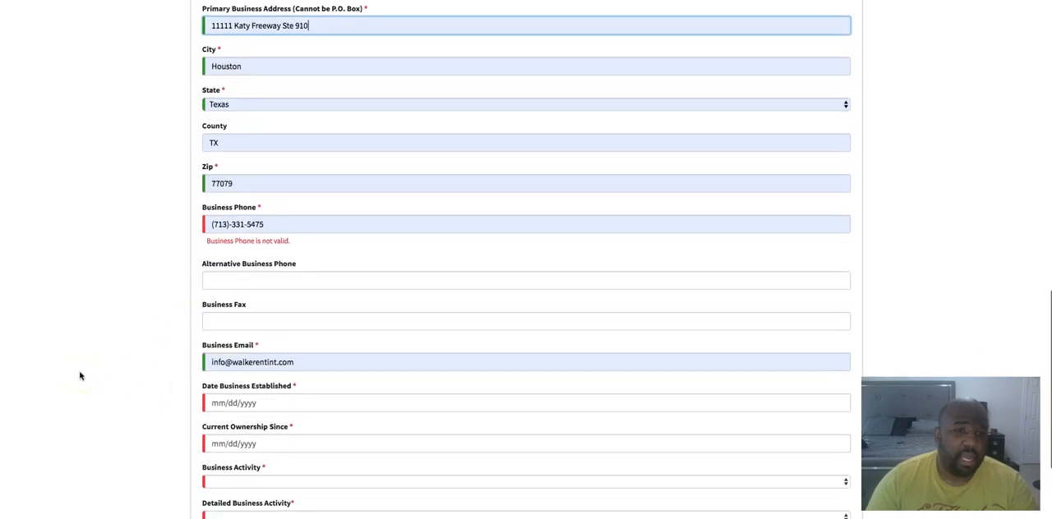
# Replace the autofilled business phone with the correct business phone number in (XXX)-XXX-XXXX format
pyautogui.click(288, 211)
pyautogui.moveTo(298, 213); pyautogui.dragTo(150, 212)
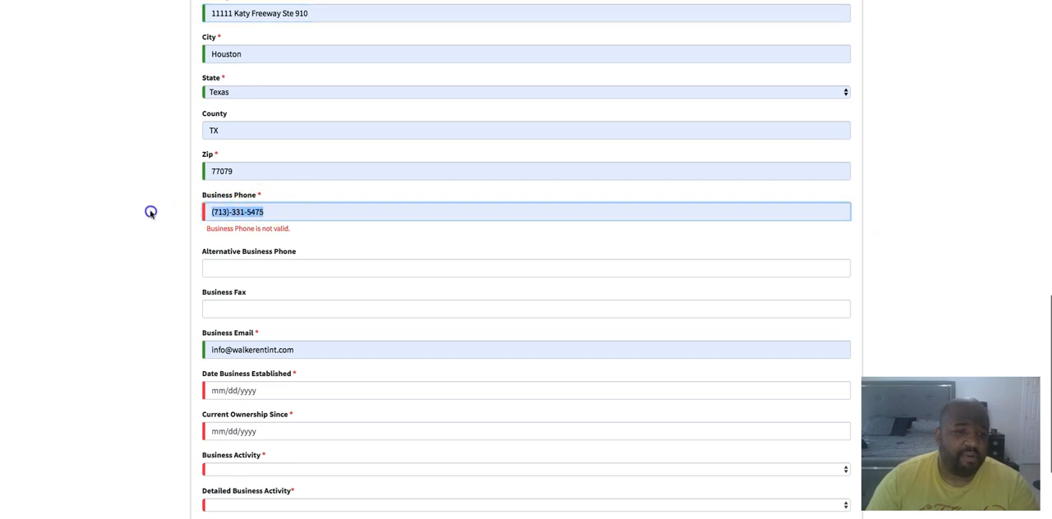
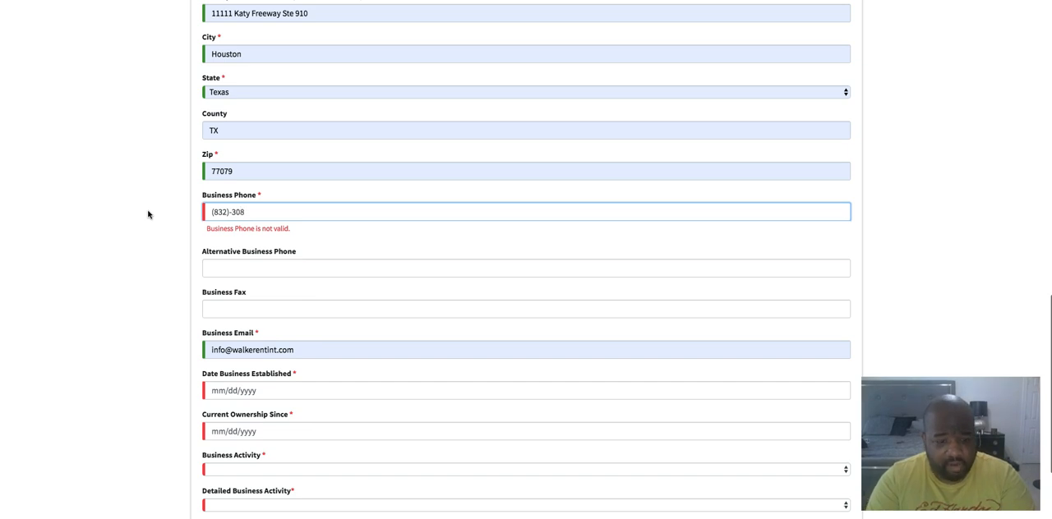
pyautogui.press('BackSpace')
pyautogui.click(137, 259)
# Enter 03/11/2019 as both the date the business was established and the current ownership date
pyautogui.scroll(-2, 176, 294)
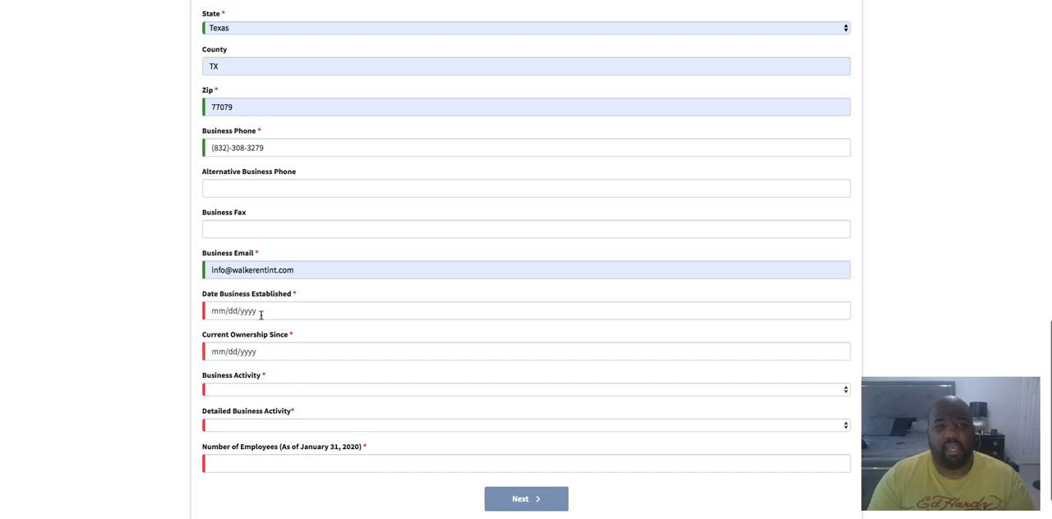
pyautogui.scroll(15, 261, 313)
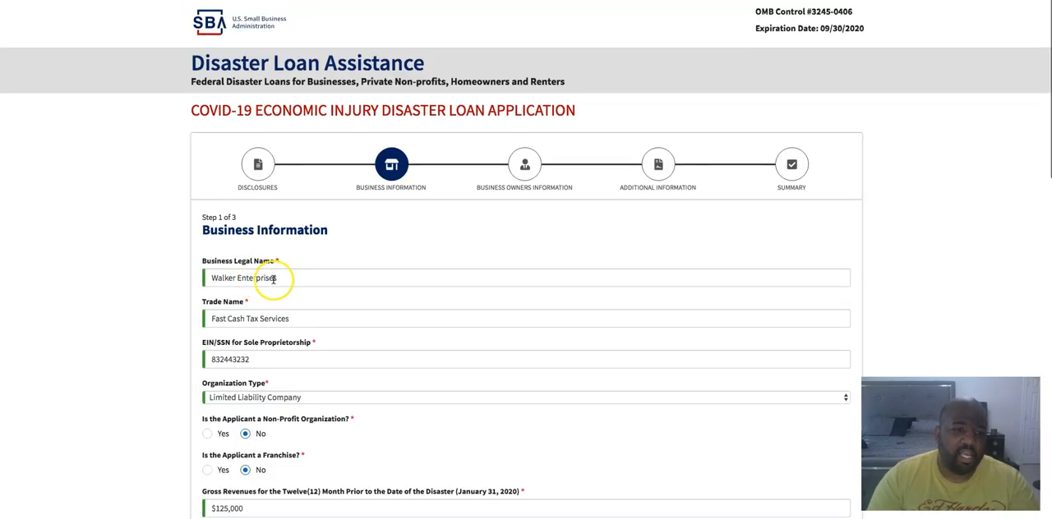
pyautogui.scroll(-15, 279, 280)
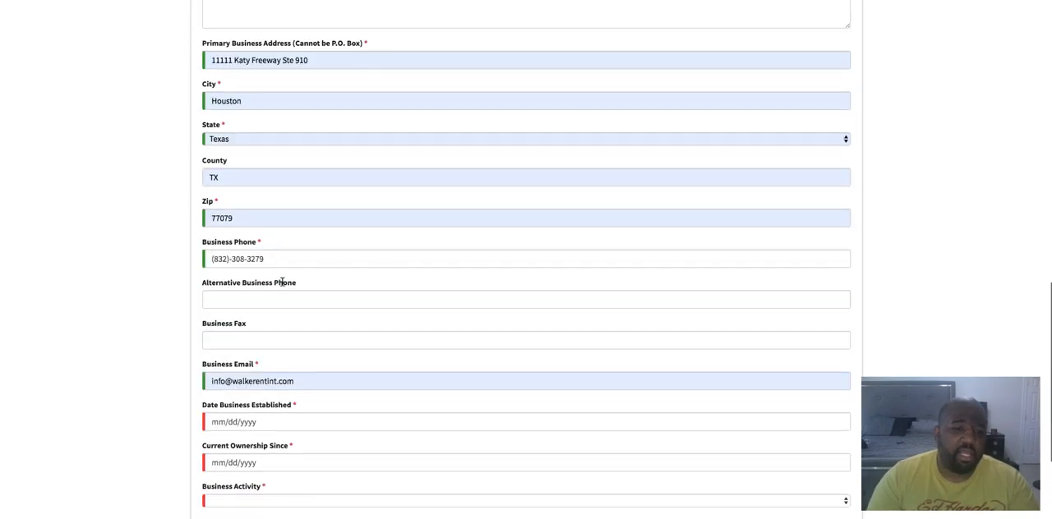
pyautogui.scroll(-3, 280, 279)
pyautogui.click(265, 274)
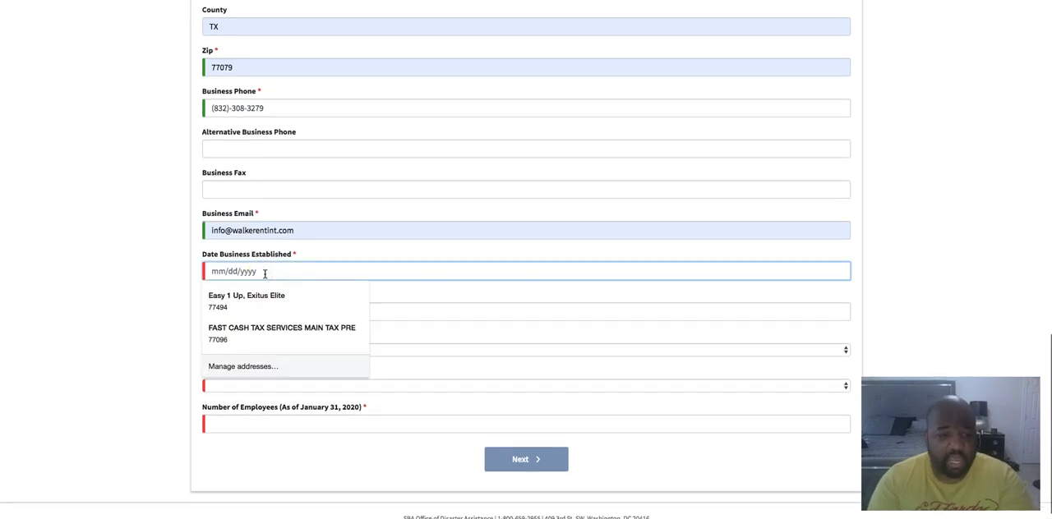
pyautogui.write('03/11/2019')
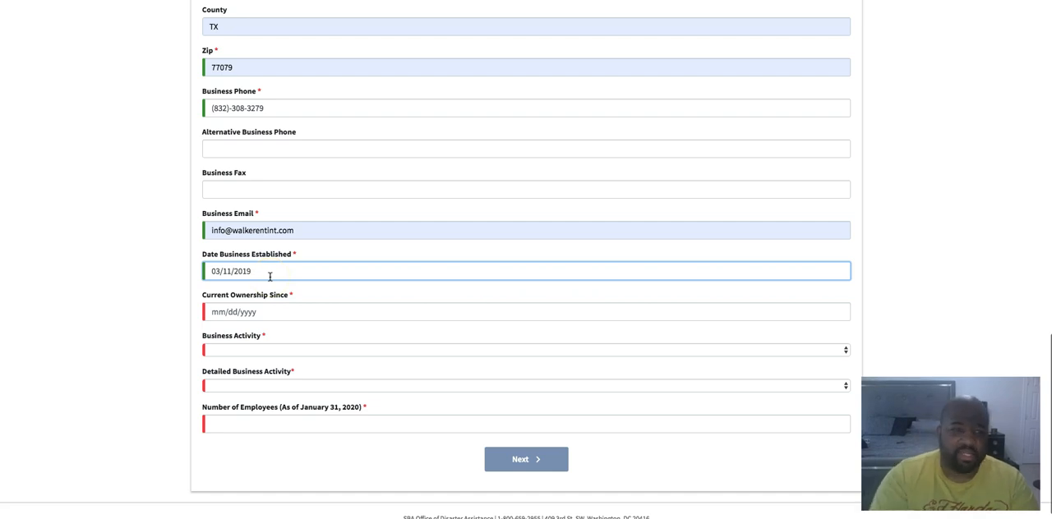
pyautogui.click(270, 311)
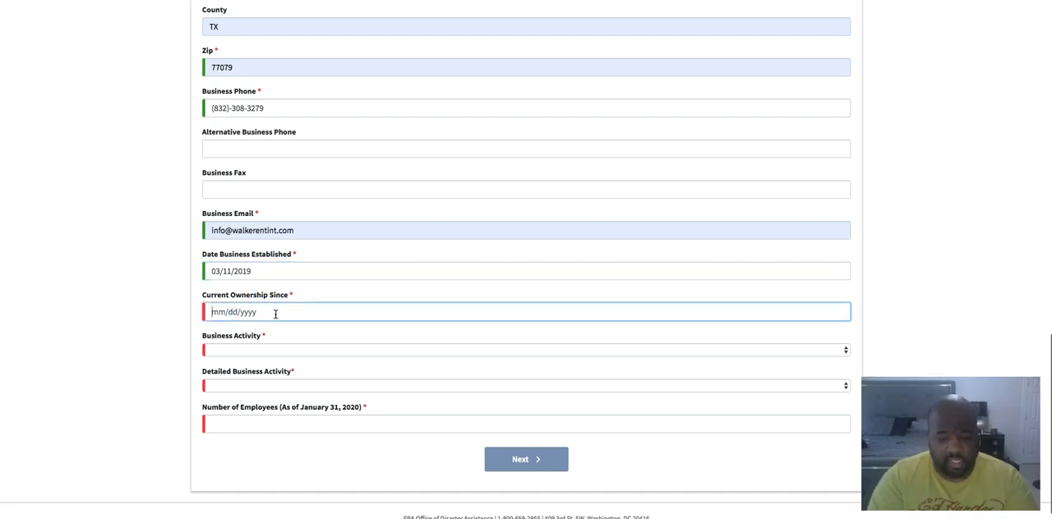
pyautogui.write('03/11/2019')
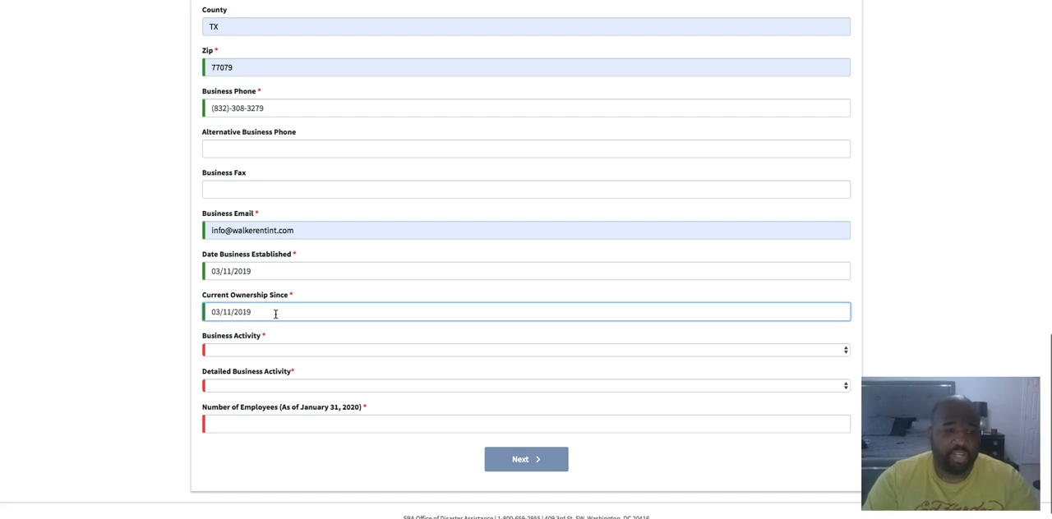
pyautogui.click(137, 336)
# Set the business activity to Finance and the detailed business activity to Tax Return Preperation Services
pyautogui.click(242, 350)
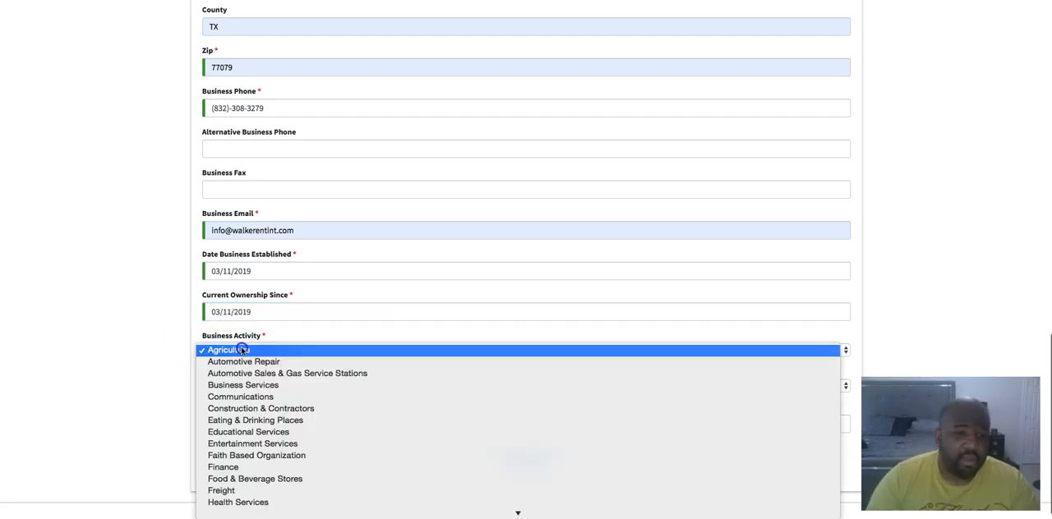
pyautogui.scroll(-5, 234, 362)
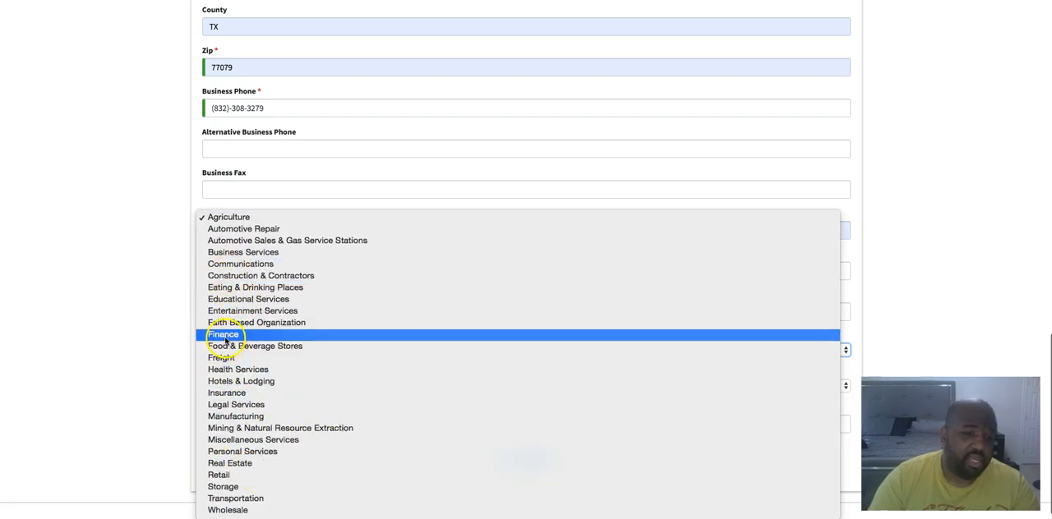
pyautogui.click(217, 337)
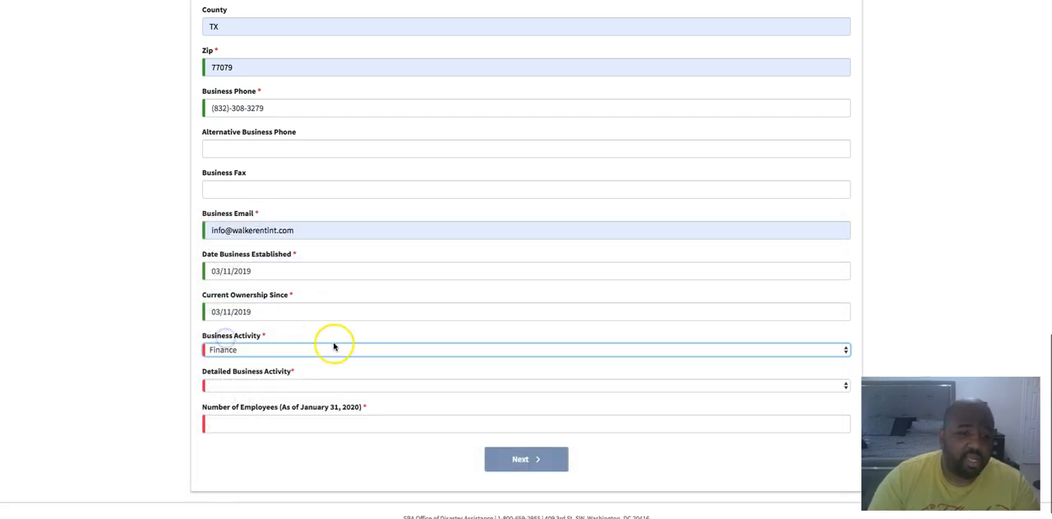
pyautogui.click(842, 383)
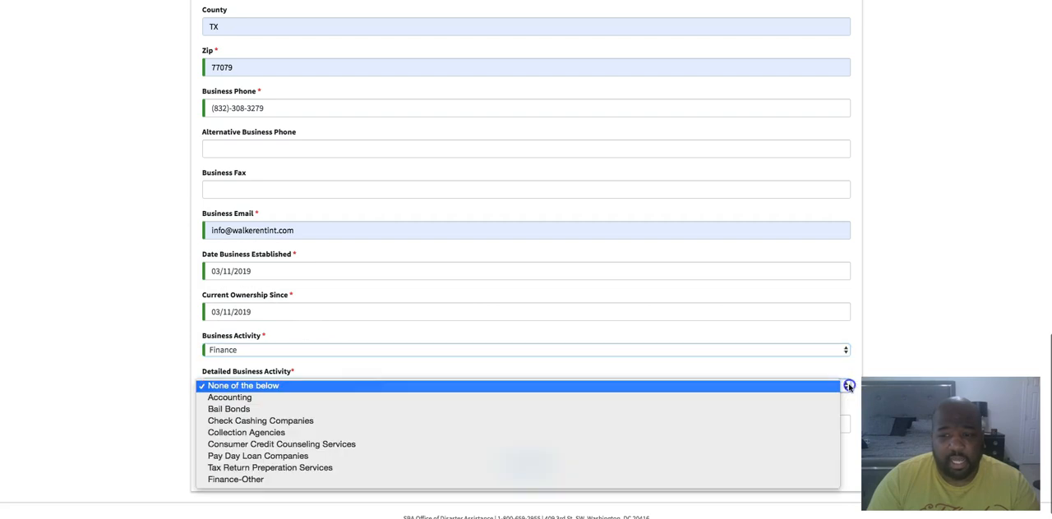
pyautogui.click(215, 467)
# Enter 4 as the number of employees and continue to the Business Owners Information step
pyautogui.click(222, 425)
pyautogui.scroll(-1, 312, 419)
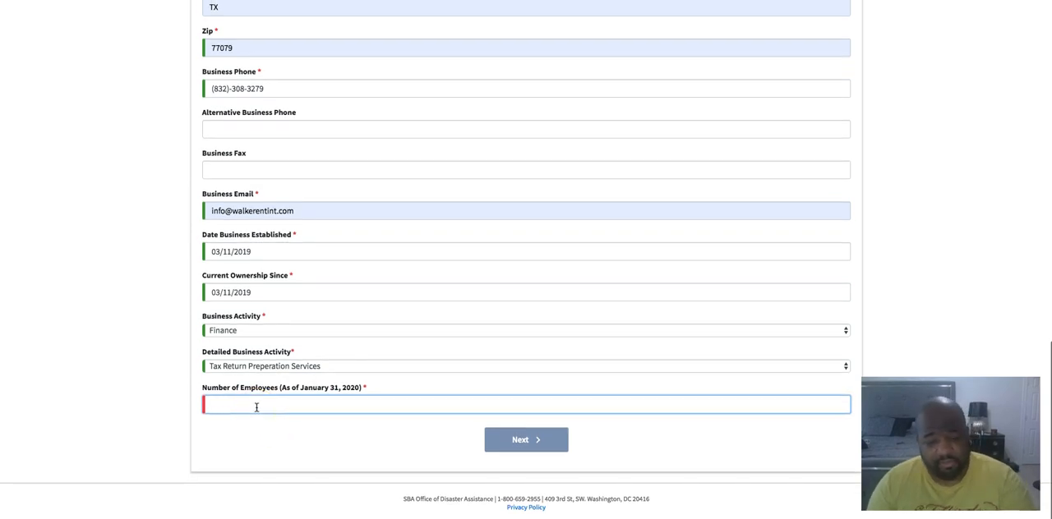
pyautogui.write('4')
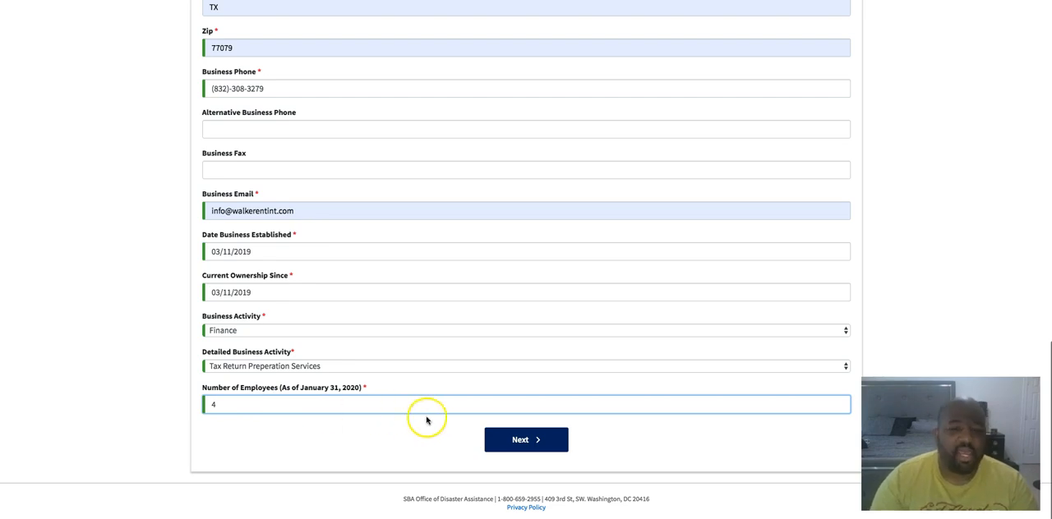
pyautogui.click(523, 440)
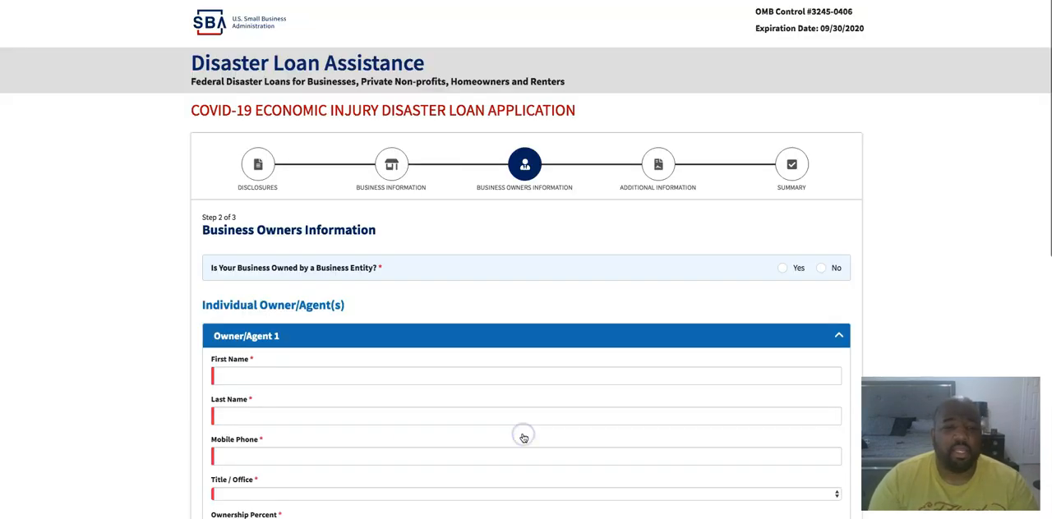
# Answer No to whether the business is owned by a business entity
pyautogui.scroll(-1, 386, 433)
pyautogui.scroll(-3, 387, 433)
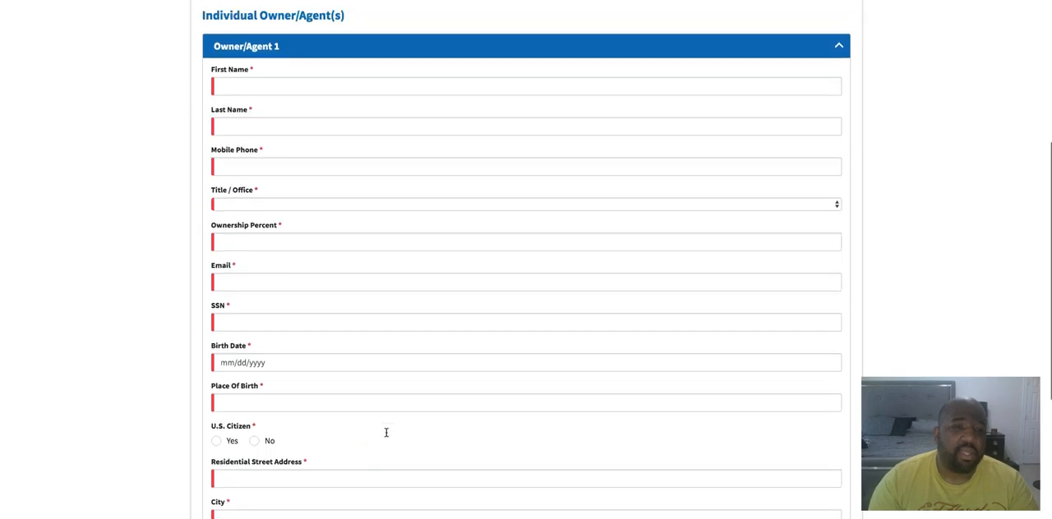
pyautogui.scroll(2, 385, 433)
pyautogui.scroll(1, 284, 216)
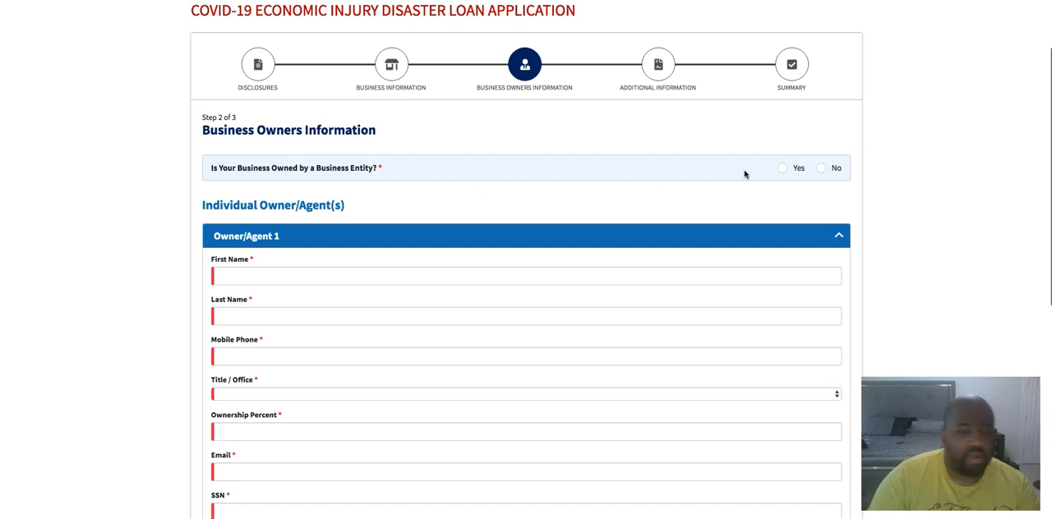
pyautogui.click(821, 168)
# Fill in Owner/Agent 1's name, contact and residential address details from the owner's saved autofill entry
pyautogui.scroll(-3, 353, 320)
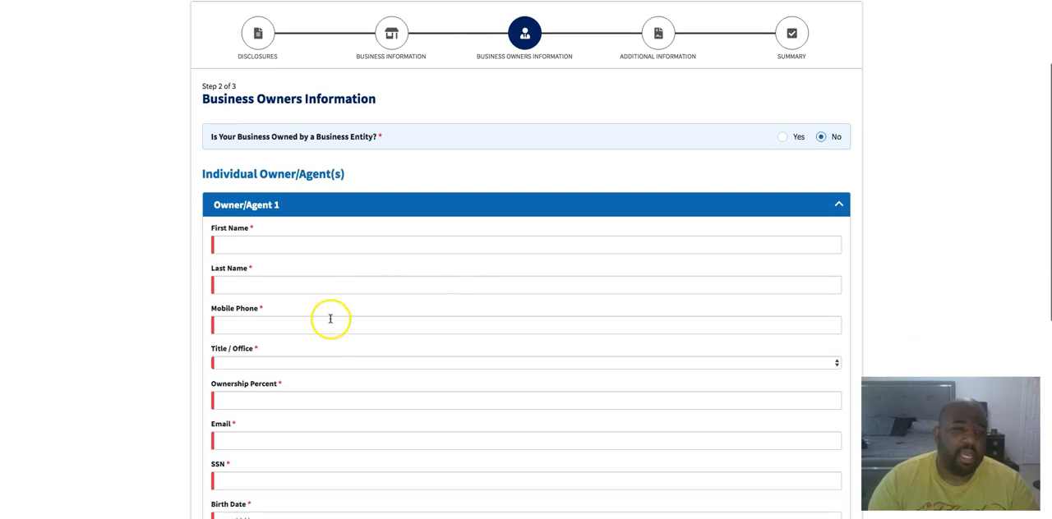
pyautogui.click(236, 101)
pyautogui.click(221, 128)
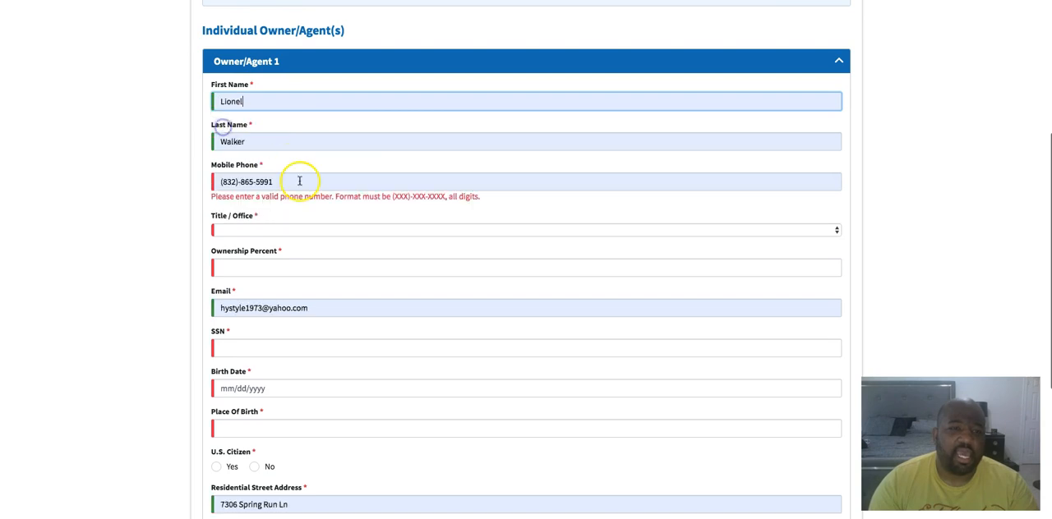
# Replace Owner/Agent 1's autofilled mobile phone with the owner's correct number in (XXX)-XXX-XXXX format
pyautogui.moveTo(300, 181); pyautogui.dragTo(154, 183)
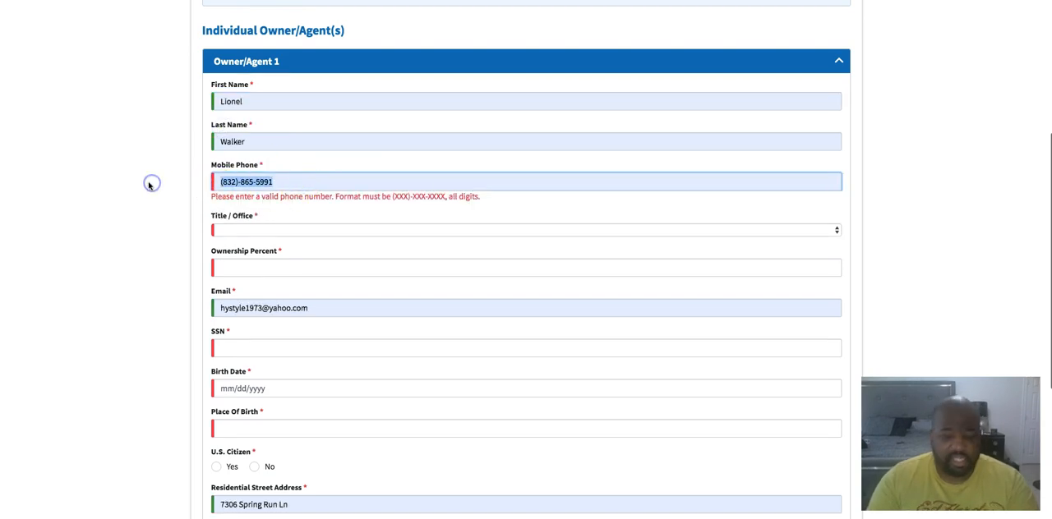
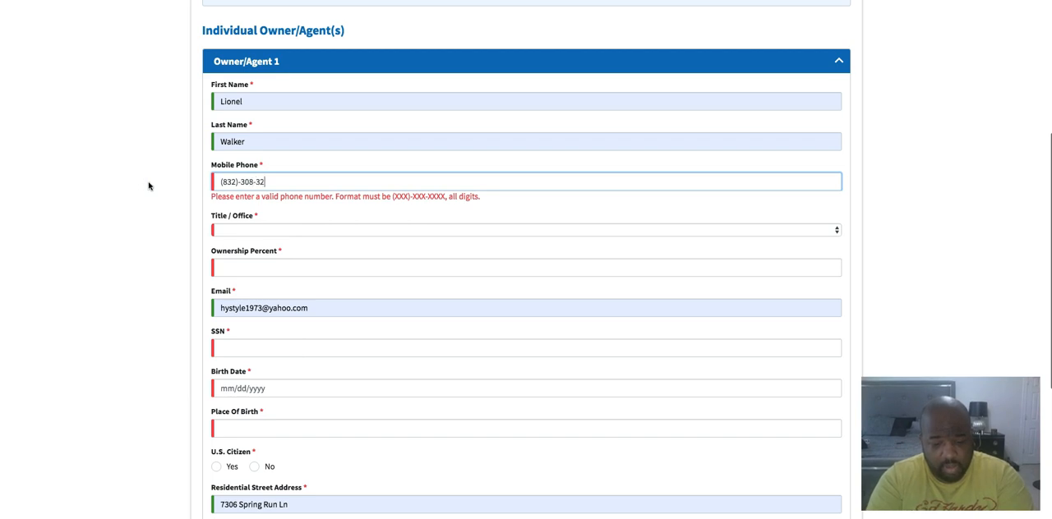
# Set Owner/Agent 1's title to Owner and the ownership percent to 100
pyautogui.click(255, 219)
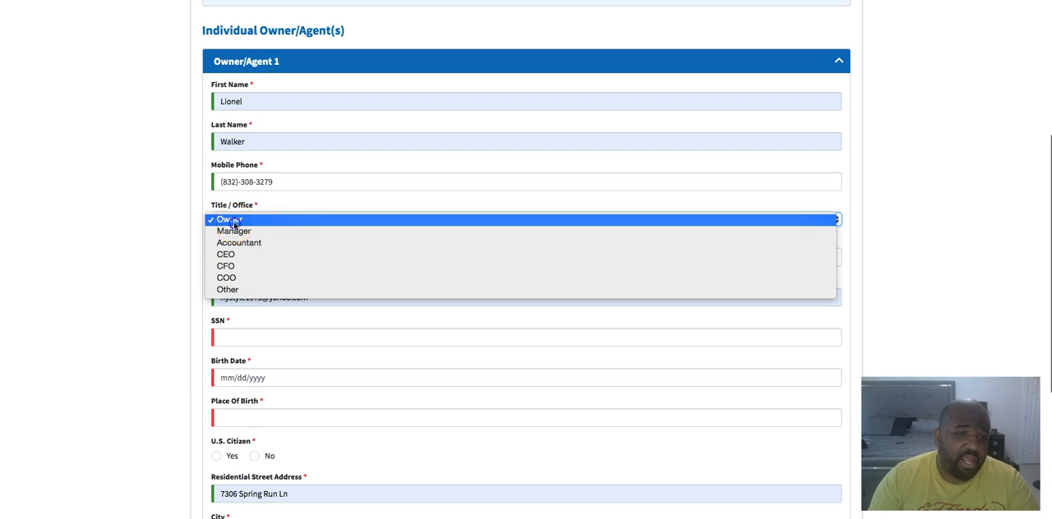
pyautogui.click(233, 220)
pyautogui.click(285, 255)
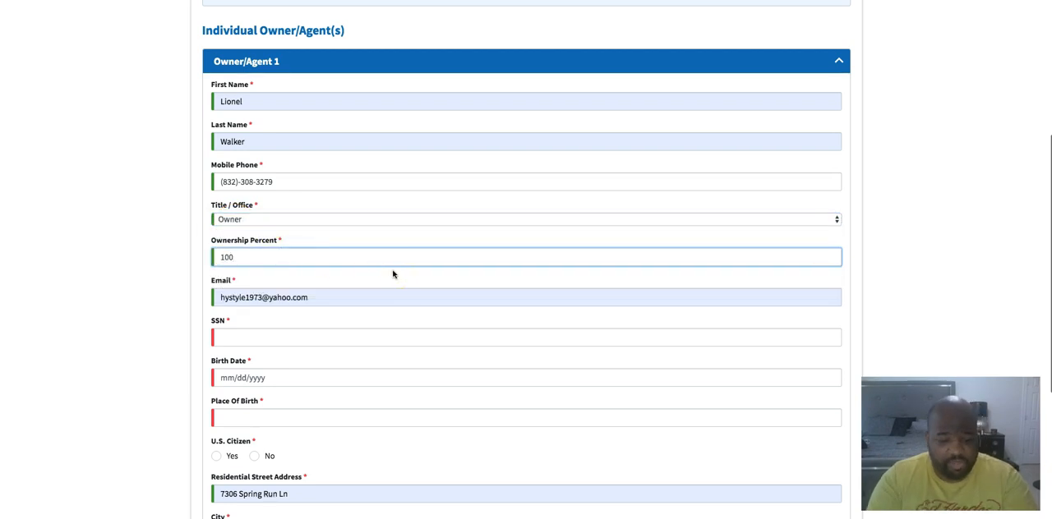
pyautogui.write('100')
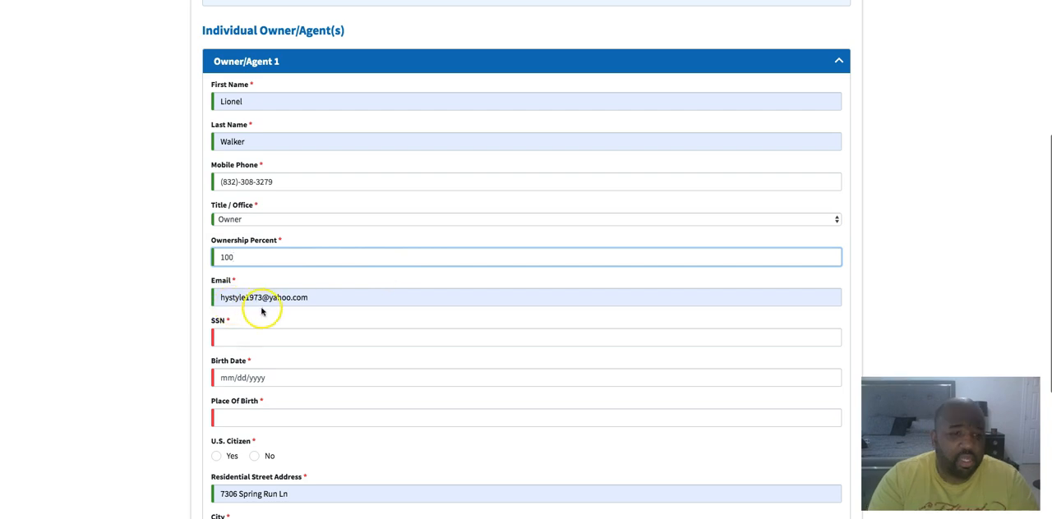
# Replace Owner/Agent 1's autofilled email with the business's info email address from the saved entries
pyautogui.click(326, 297)
pyautogui.write('in')
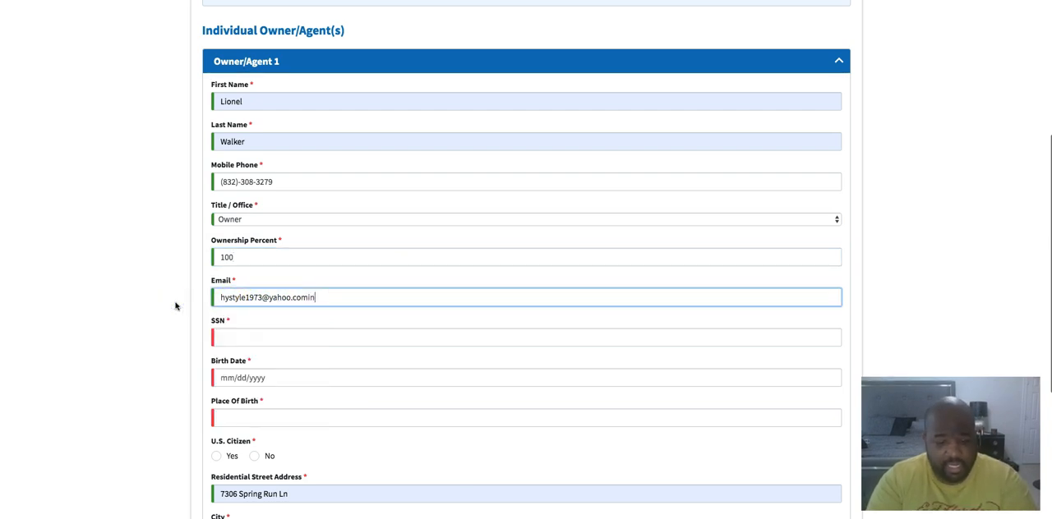
pyautogui.press('BackSpace')
pyautogui.press('BackSpace')
pyautogui.press('BackSpace')
pyautogui.press('BackSpace')
pyautogui.press('BackSpace')
pyautogui.press('BackSpace')
pyautogui.press('BackSpace')
pyautogui.press('BackSpace')
pyautogui.press('BackSpace')
pyautogui.press('BackSpace')
pyautogui.press('BackSpace')
pyautogui.press('BackSpace')
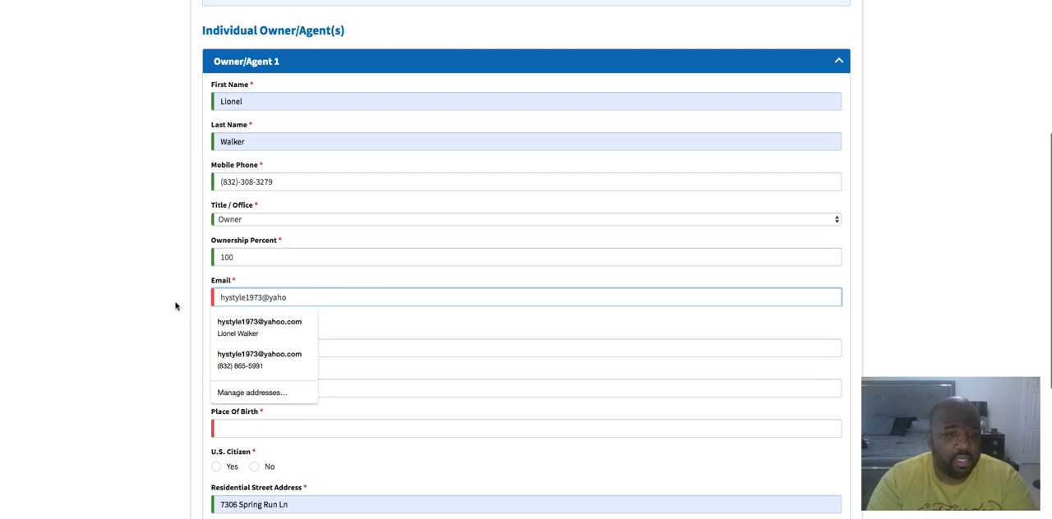
pyautogui.press('BackSpace')
pyautogui.press('BackSpace')
pyautogui.press('BackSpace')
pyautogui.press('BackSpace')
pyautogui.press('BackSpace')
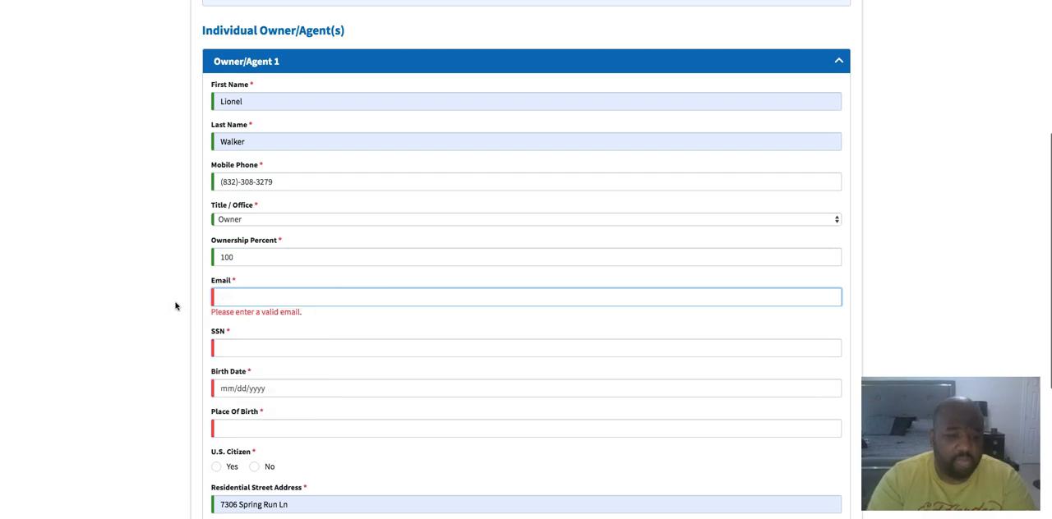
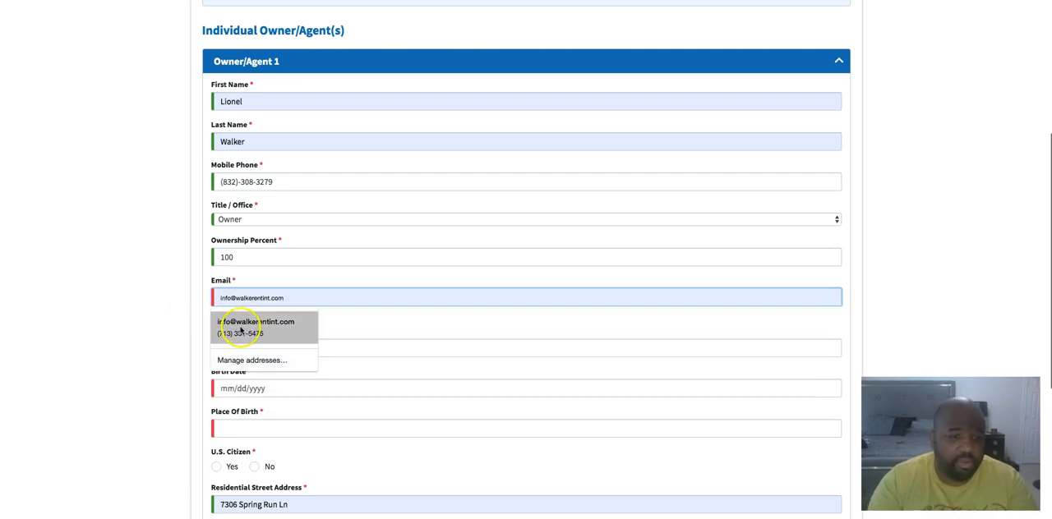
pyautogui.click(240, 326)
# Enter Owner/Agent 1's Social Security number and birth date in the required formats
pyautogui.click(235, 341)
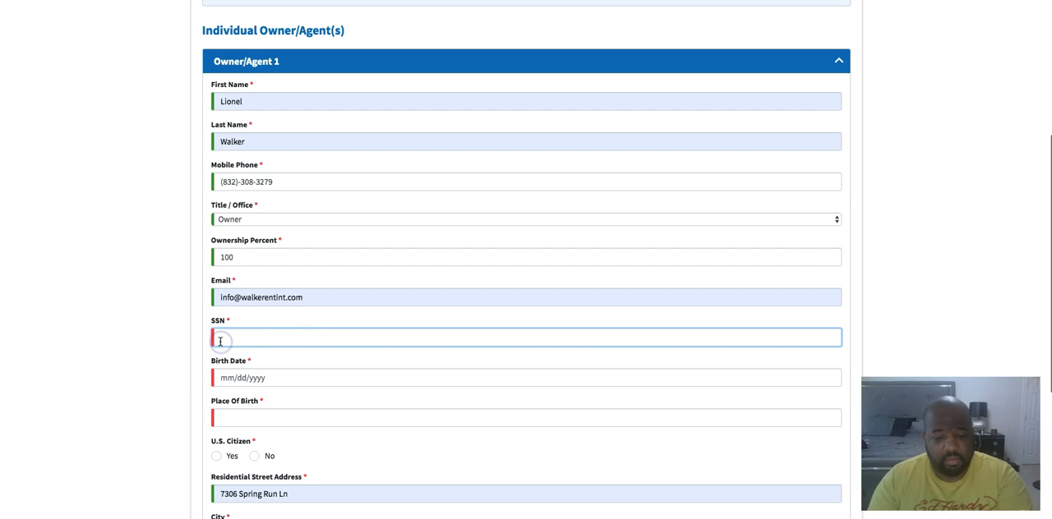
pyautogui.scroll(-1, 181, 388)
pyautogui.click(274, 324)
pyautogui.write('01')
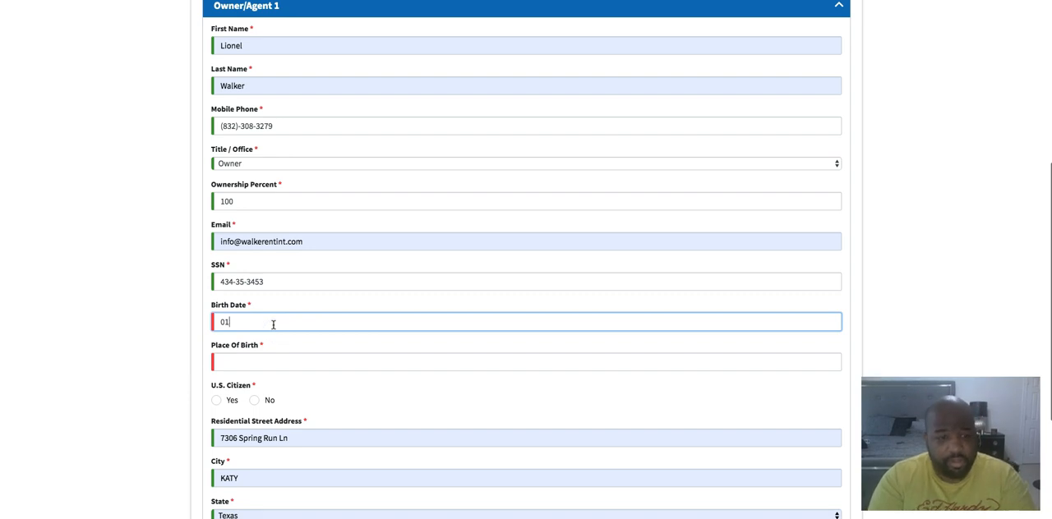
pyautogui.write('/01/1970')
# Set the place of birth to Anytown USA and U.S. Citizen to Yes, and continue to the Additional Information page
pyautogui.click(238, 359)
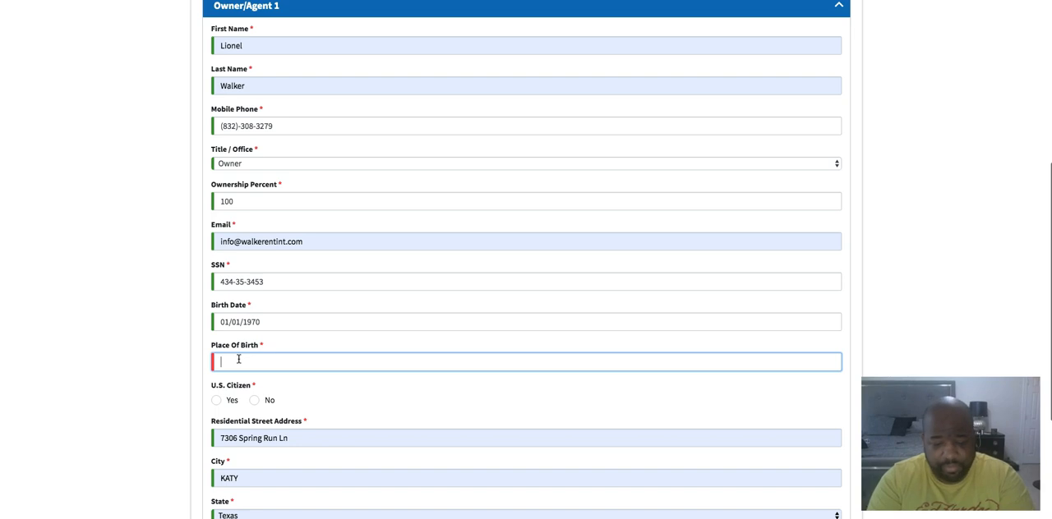
pyautogui.write('Anytown USA')
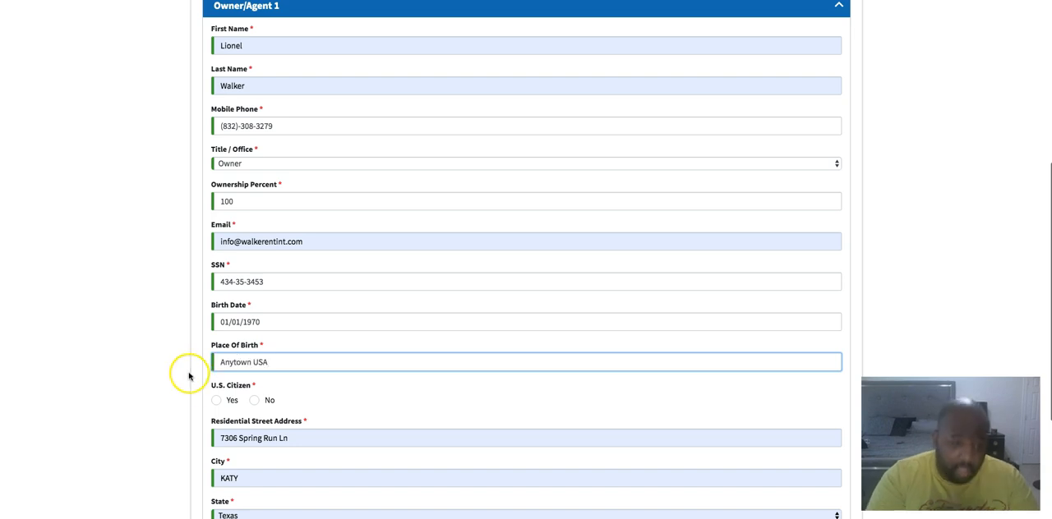
pyautogui.scroll(-1, 197, 401)
pyautogui.scroll(-2, 193, 394)
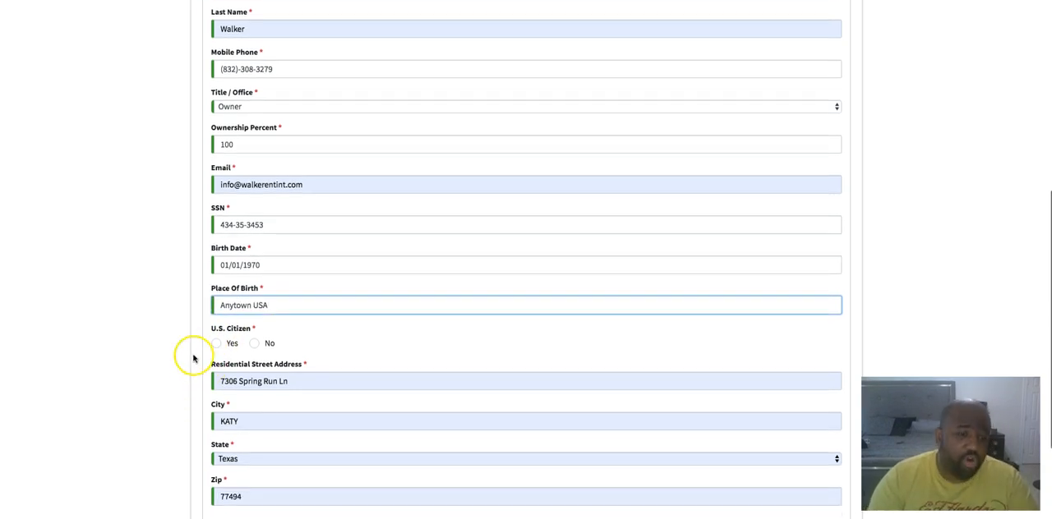
pyautogui.click(216, 343)
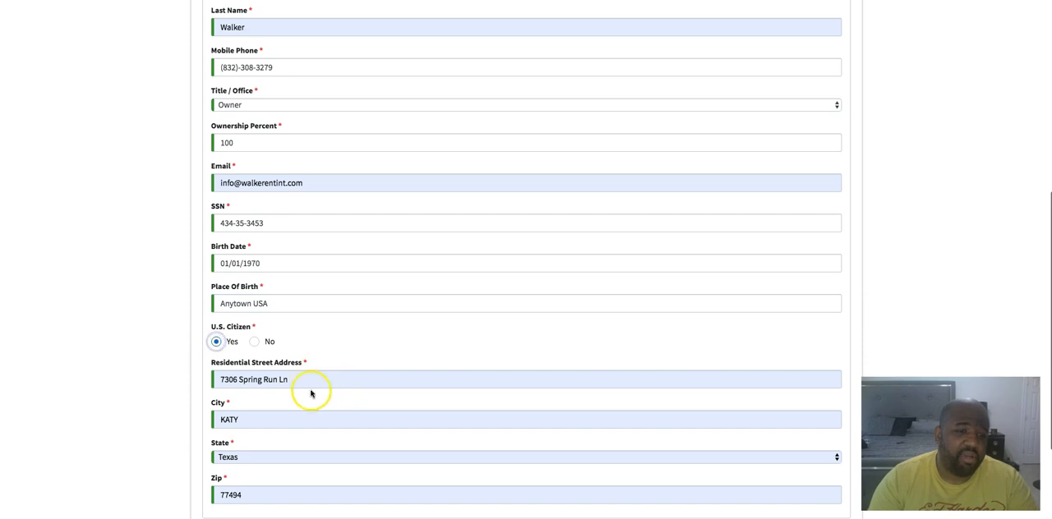
pyautogui.scroll(-4, 304, 381)
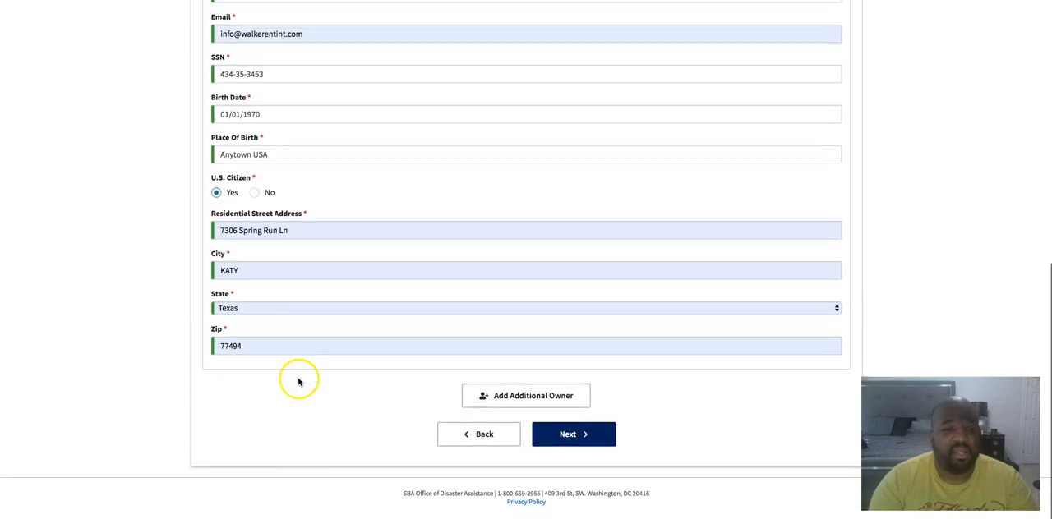
pyautogui.click(570, 442)
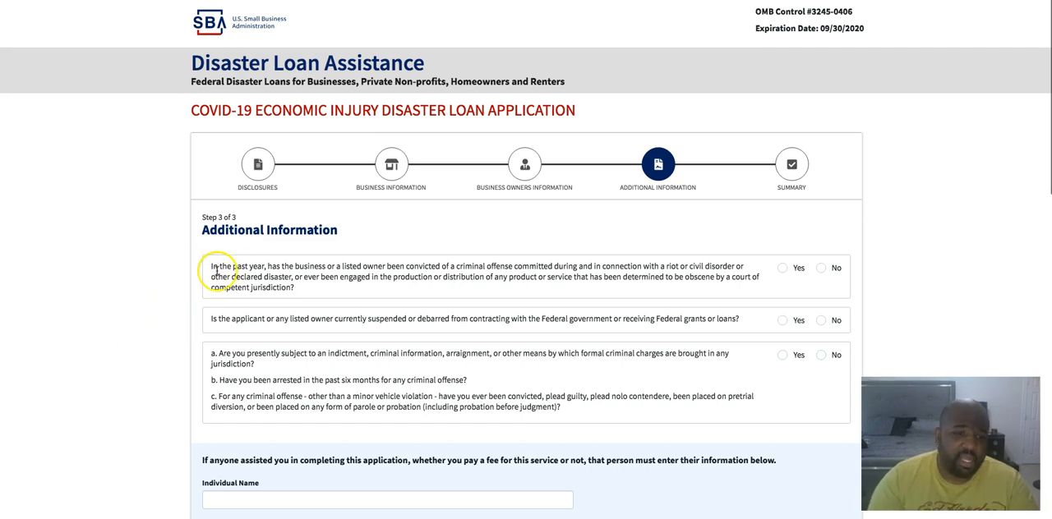
# Answer No to the questions on disaster-related or obscenity offenses, federal suspension or debarment, and criminal charges, arrests or convictions
pyautogui.scroll(-5, 210, 273)
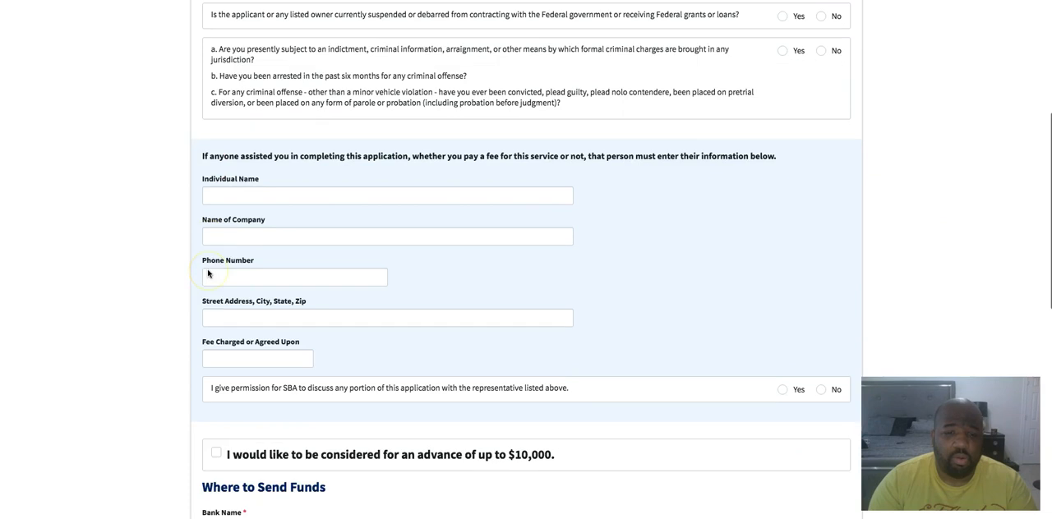
pyautogui.scroll(5, 209, 274)
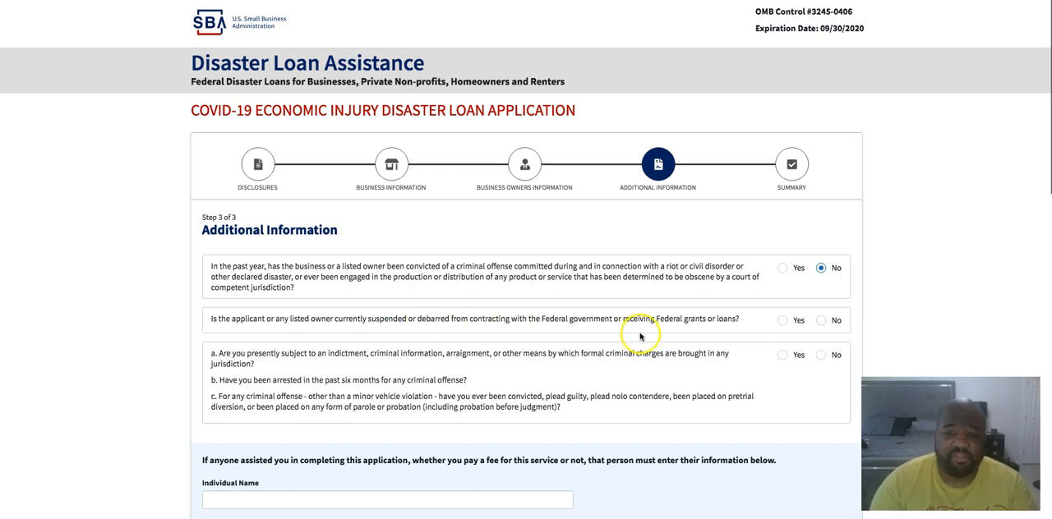
pyautogui.click(821, 321)
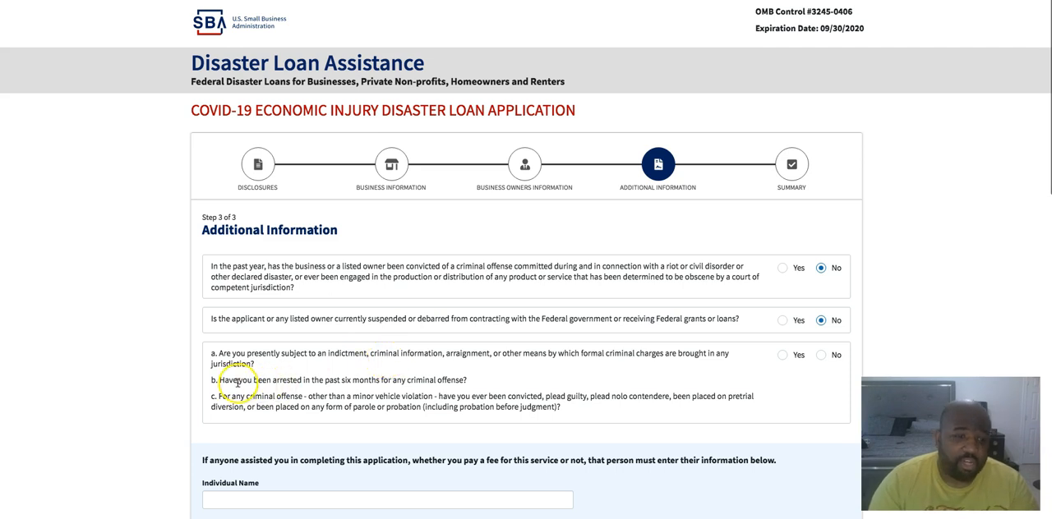
pyautogui.click(821, 355)
# Leave the application-assistant details blank and opt in to be considered for an advance of up to $10,000
pyautogui.scroll(-3, 366, 369)
pyautogui.scroll(-1, 319, 343)
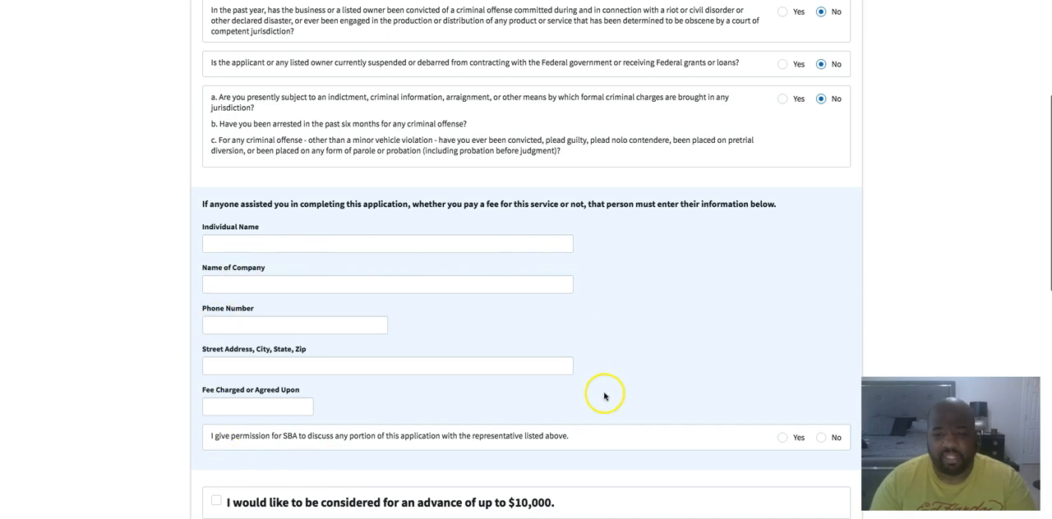
pyautogui.scroll(-2, 470, 425)
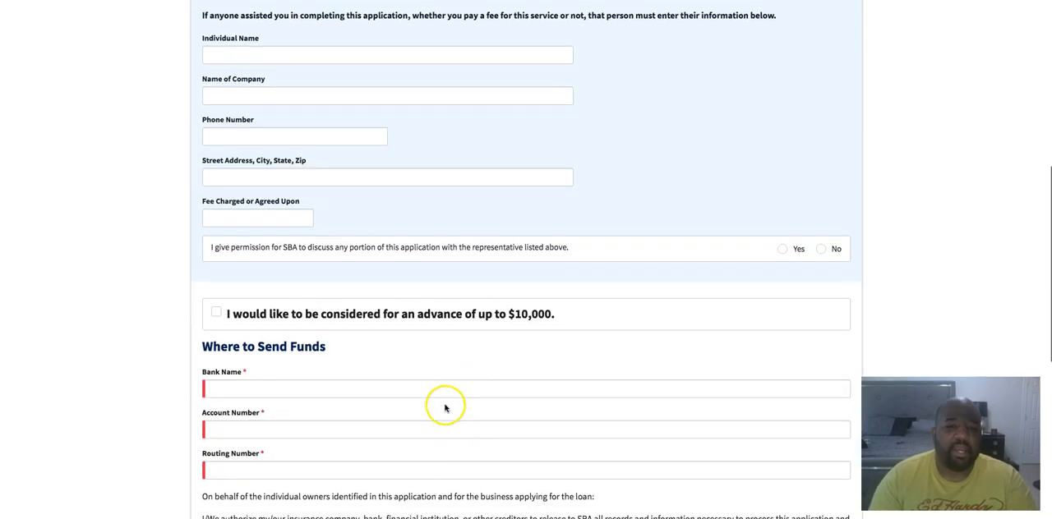
pyautogui.scroll(-1, 216, 314)
pyautogui.click(217, 306)
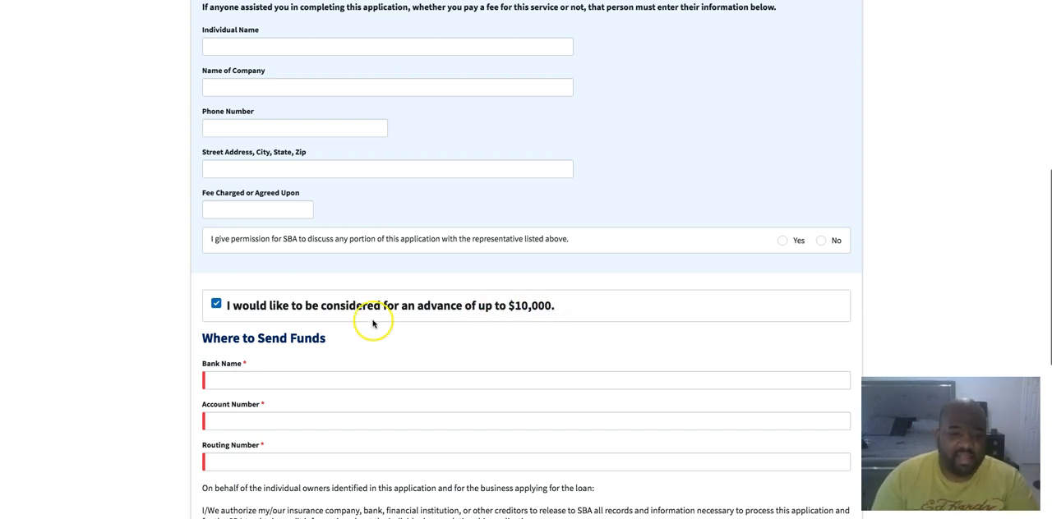
# Certify under penalty of perjury that the application information is true and correct
pyautogui.click(251, 381)
pyautogui.scroll(-3, 275, 382)
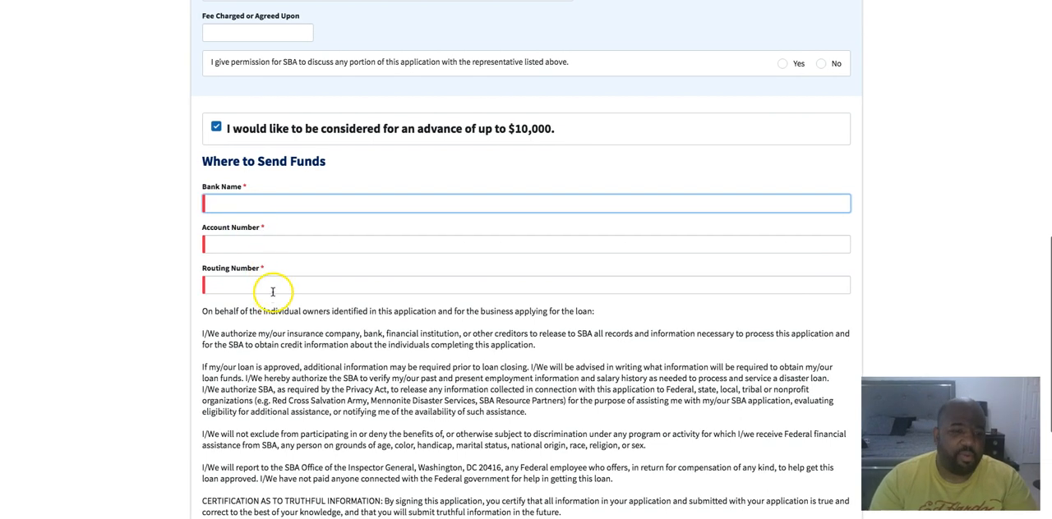
pyautogui.scroll(-1, 271, 292)
pyautogui.scroll(-1, 272, 292)
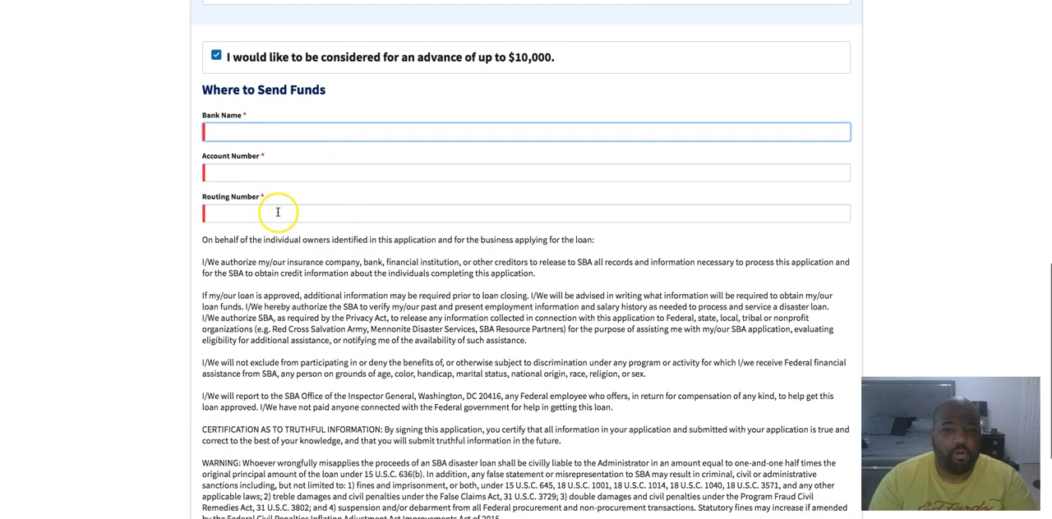
pyautogui.scroll(-3, 271, 238)
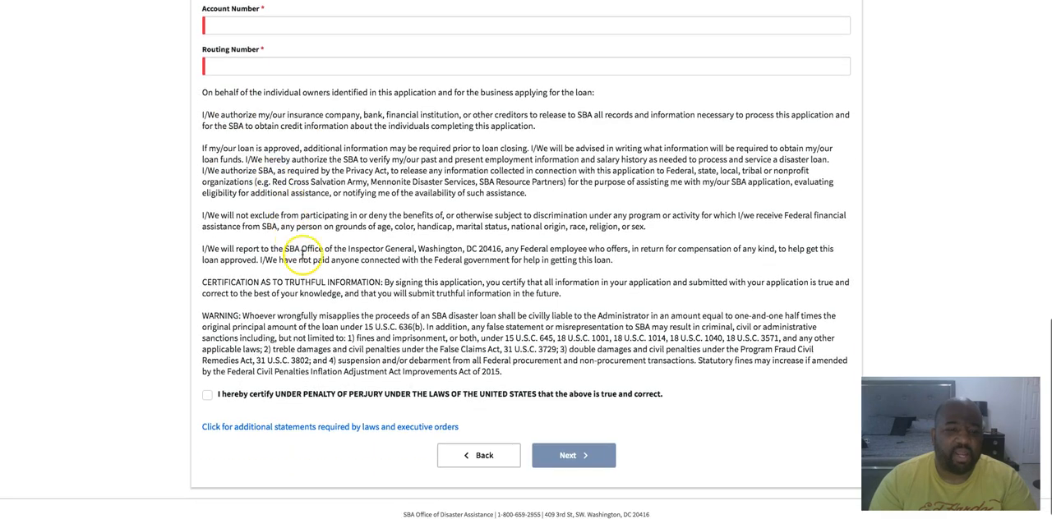
pyautogui.click(208, 391)
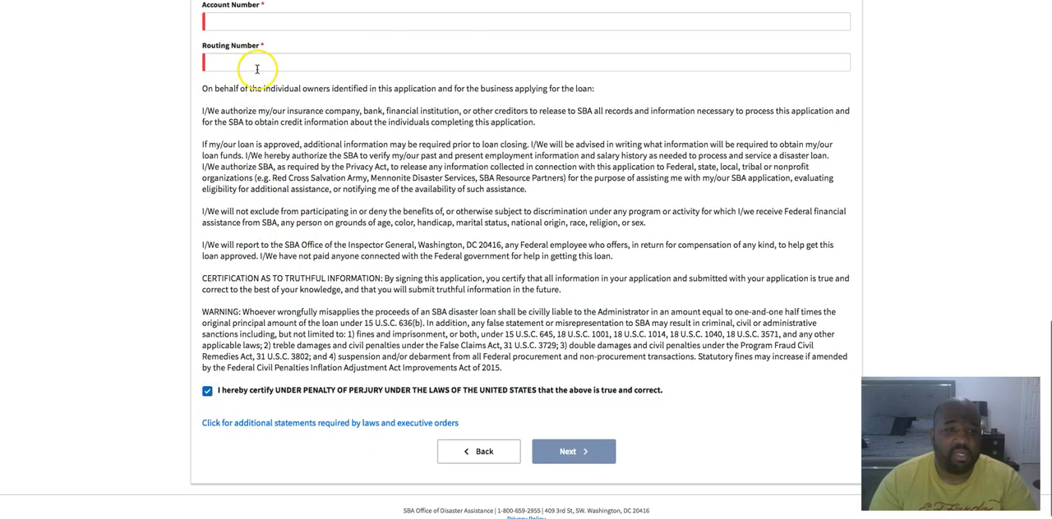
# Fill in where to send funds with Capital One as the bank name, plus the bank account number and routing number
pyautogui.scroll(5, 371, 296)
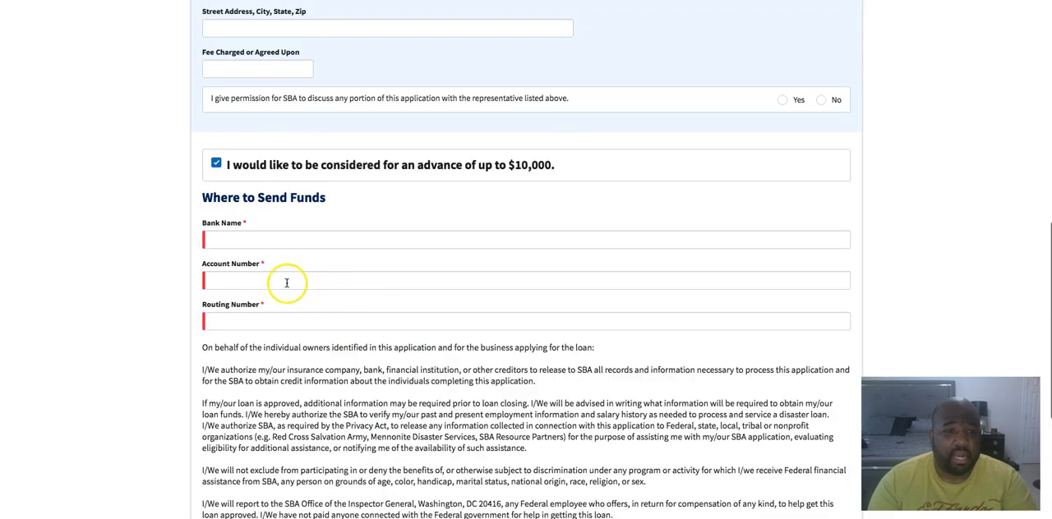
pyautogui.click(256, 240)
pyautogui.write('Capi')
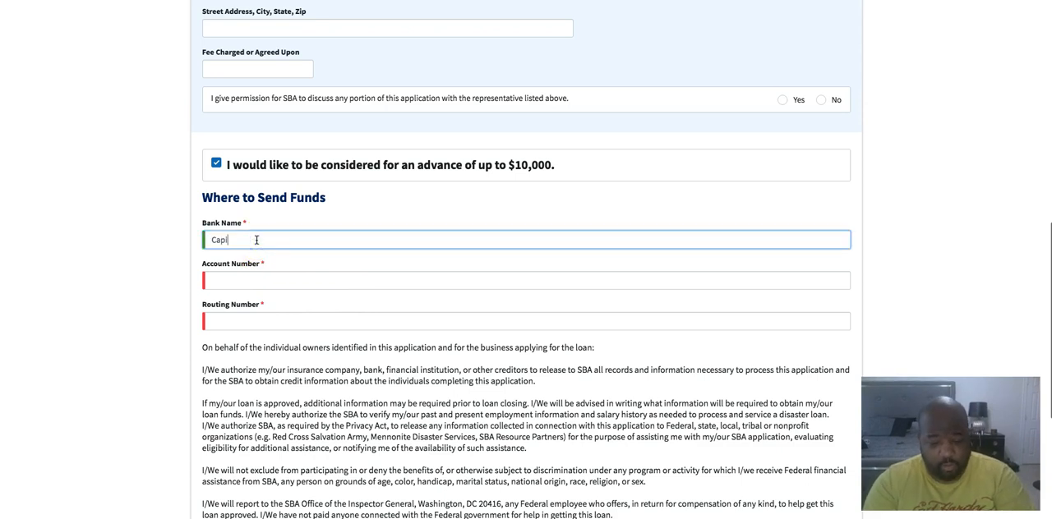
pyautogui.write('tal')
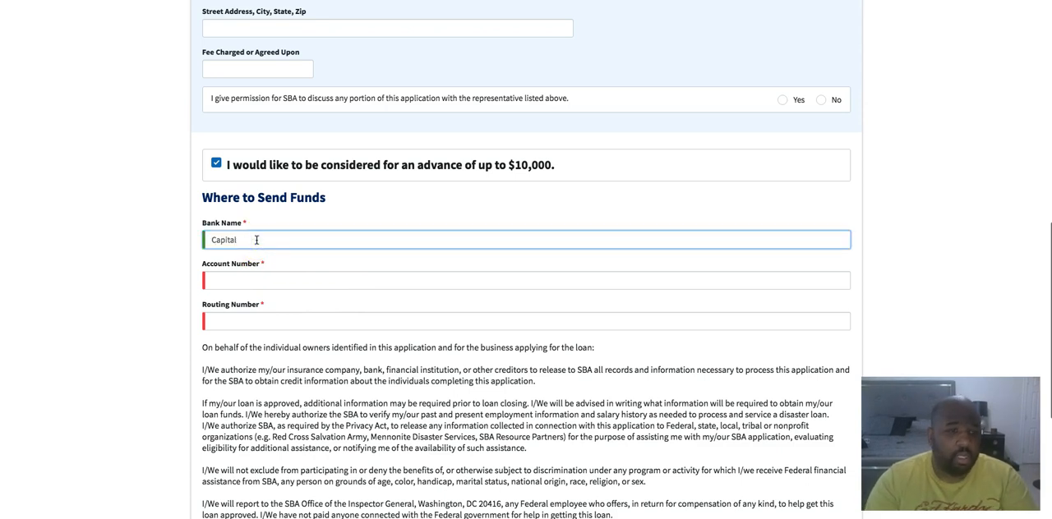
pyautogui.write(' One')
pyautogui.click(253, 278)
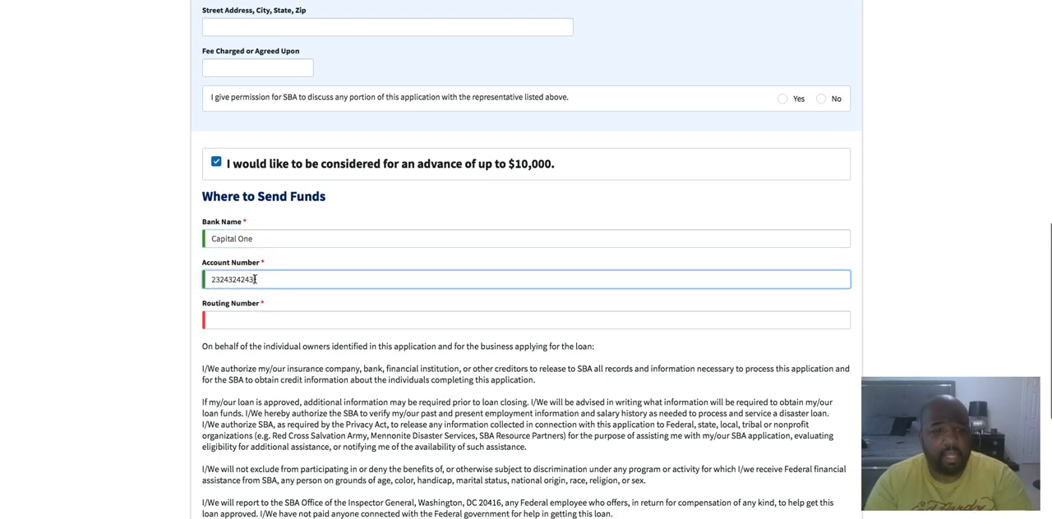
pyautogui.click(248, 319)
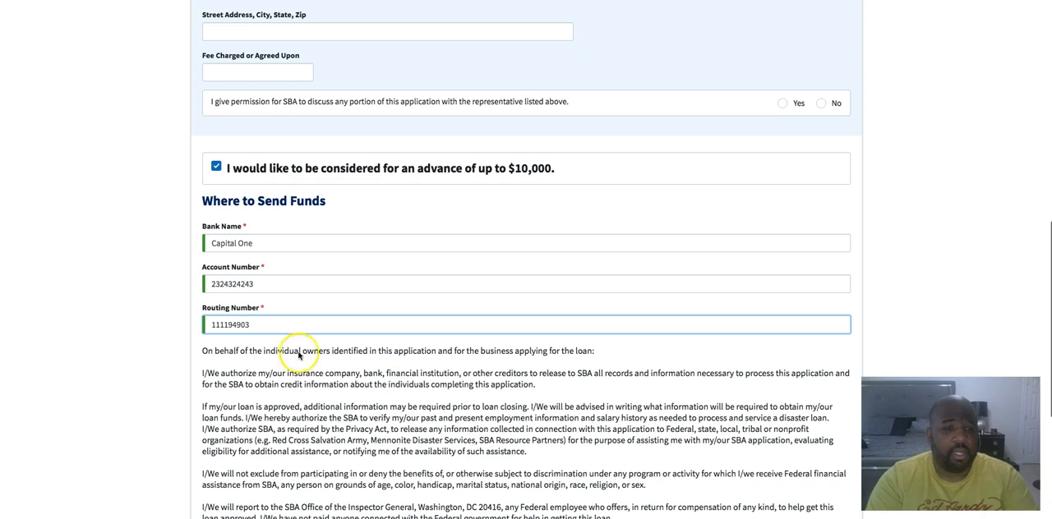
# Continue to the application Summary and complete the "I'm not a robot" reCAPTCHA check
pyautogui.scroll(-5, 387, 453)
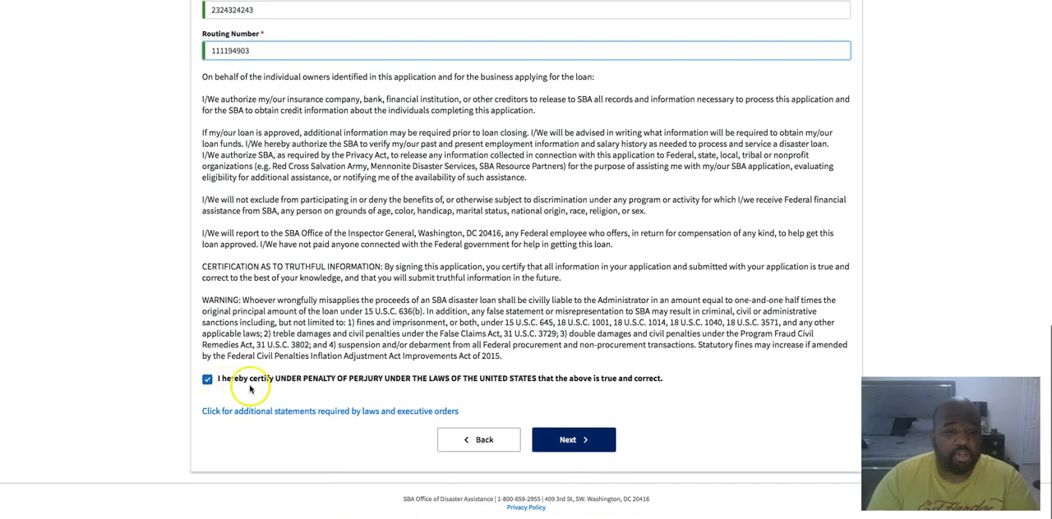
pyautogui.click(572, 441)
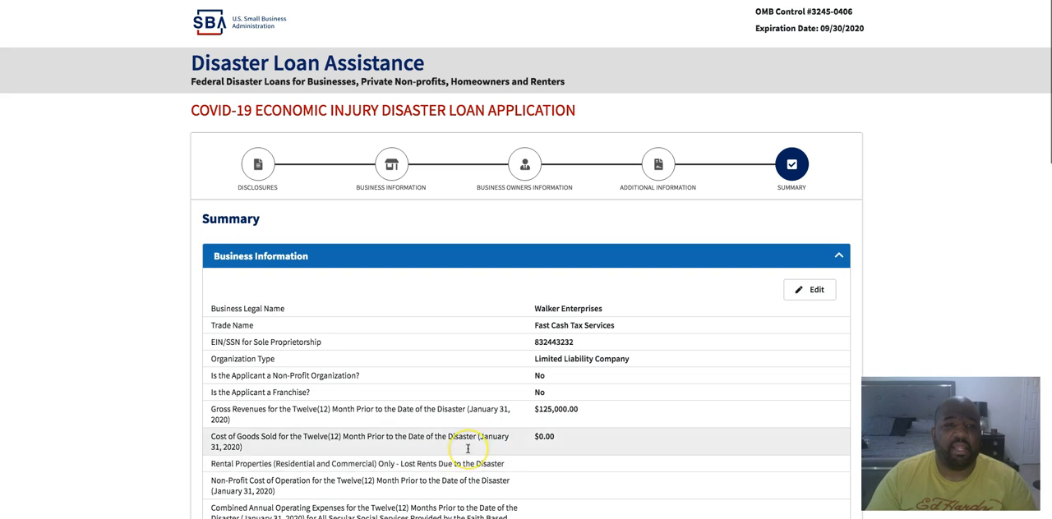
pyautogui.scroll(-1, 467, 449)
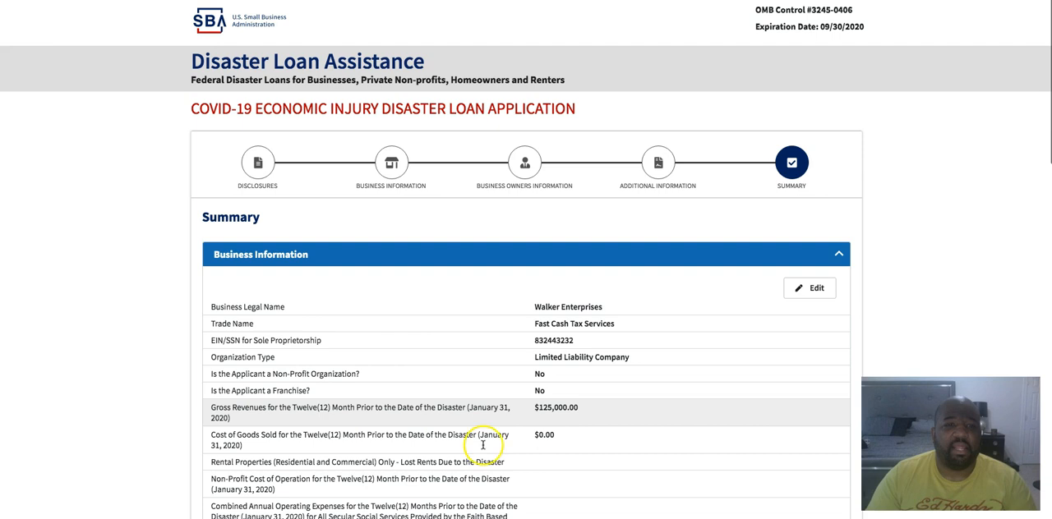
pyautogui.scroll(-20, 481, 446)
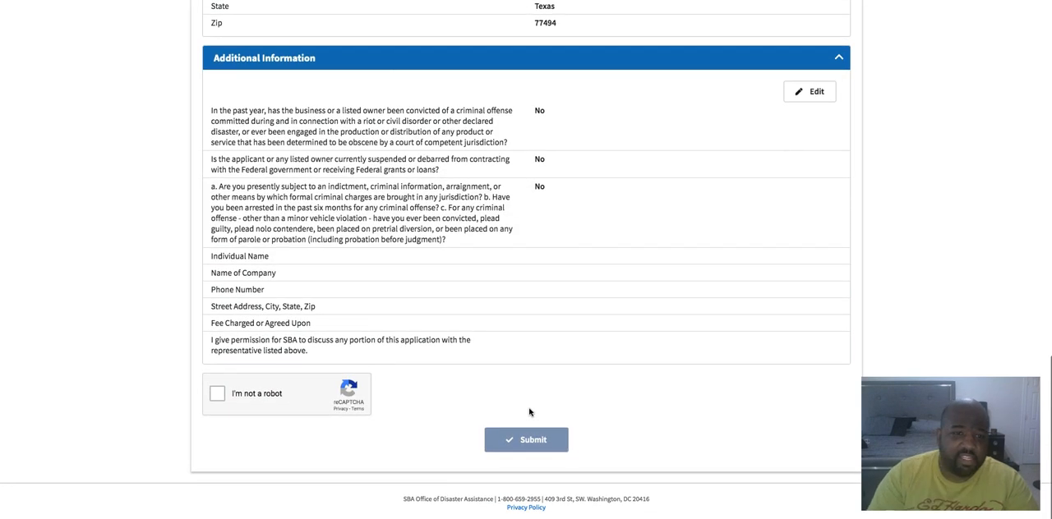
pyautogui.click(216, 395)
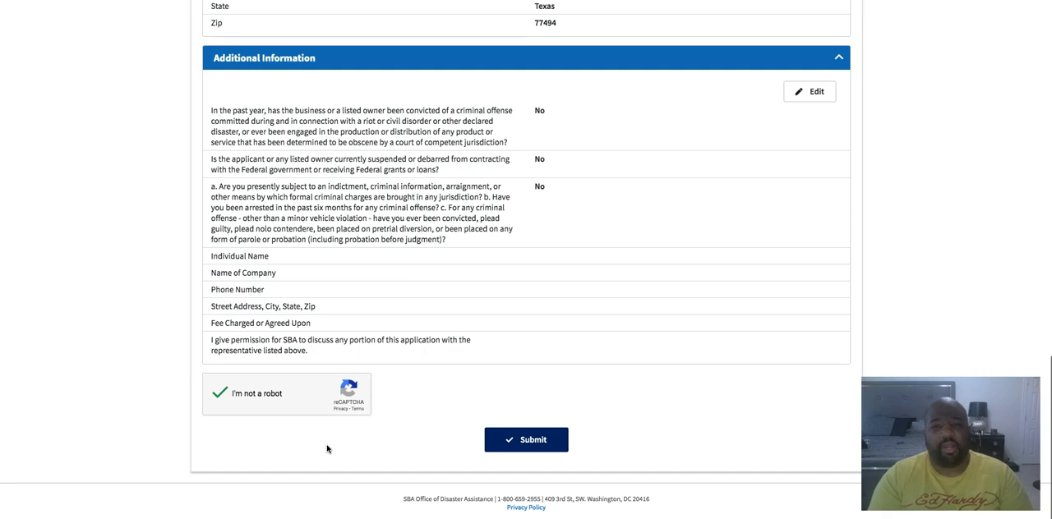
pyautogui.scroll(15, 324, 431)
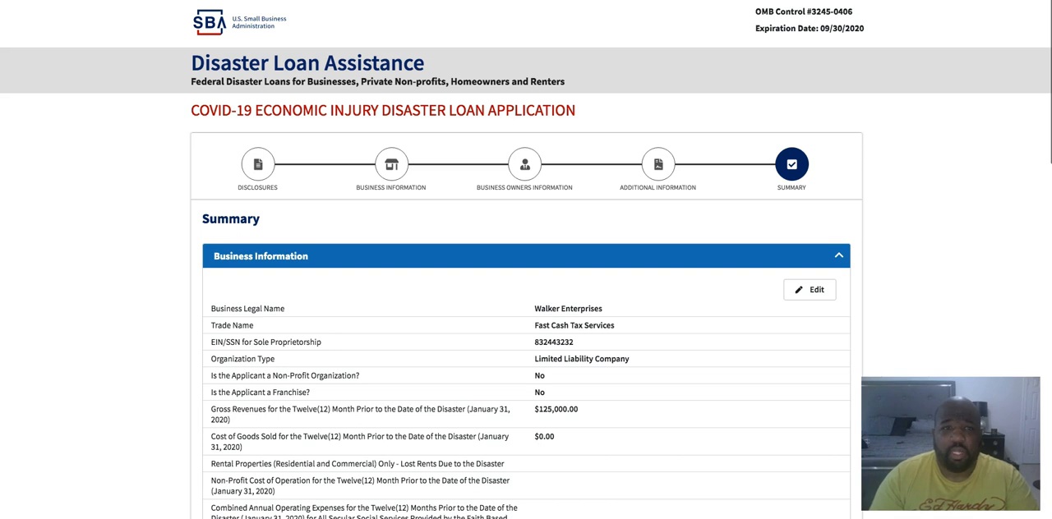
# Open the sba.gov home page in a separate browser tab
pyautogui.hotkey('ctrl', 'Tab')
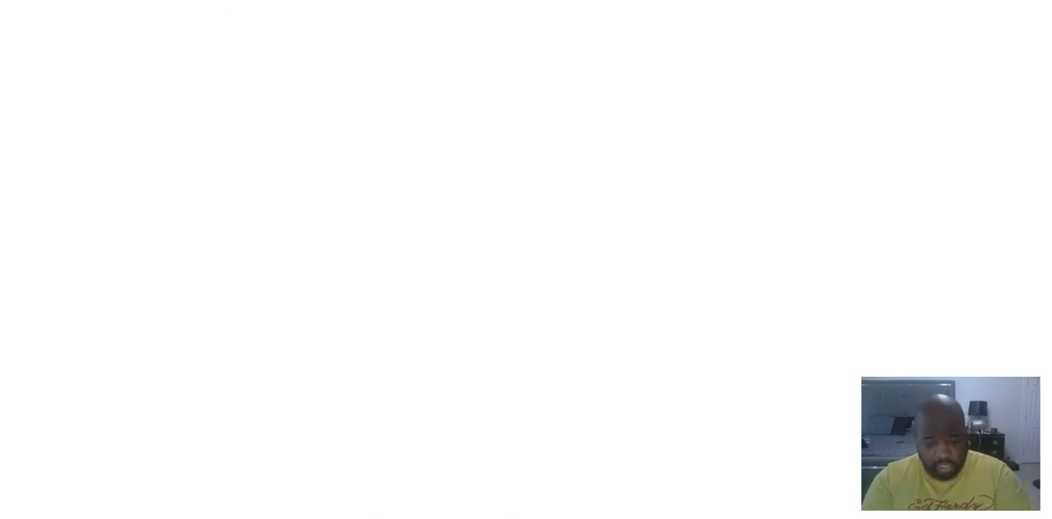
pyautogui.write('sba.gov')
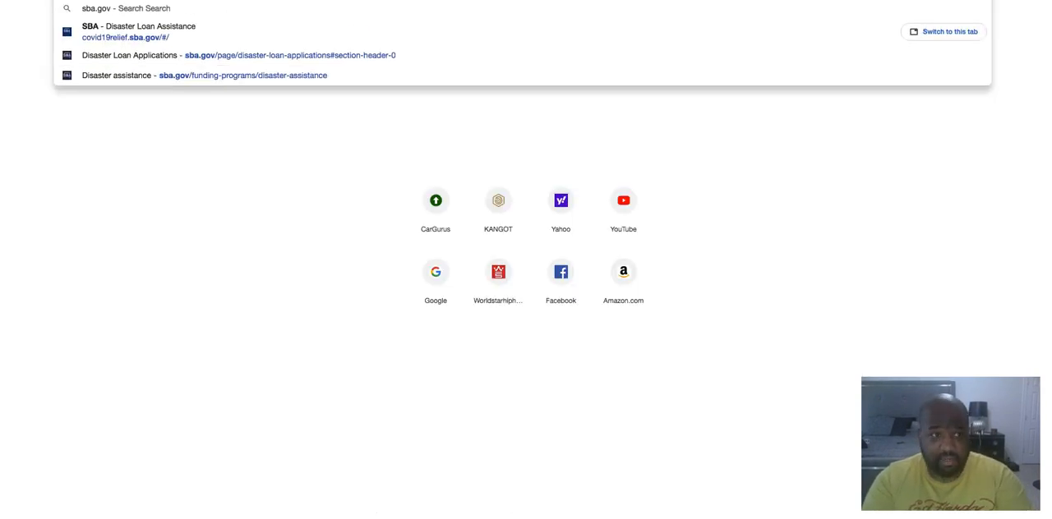
pyautogui.press('Return')
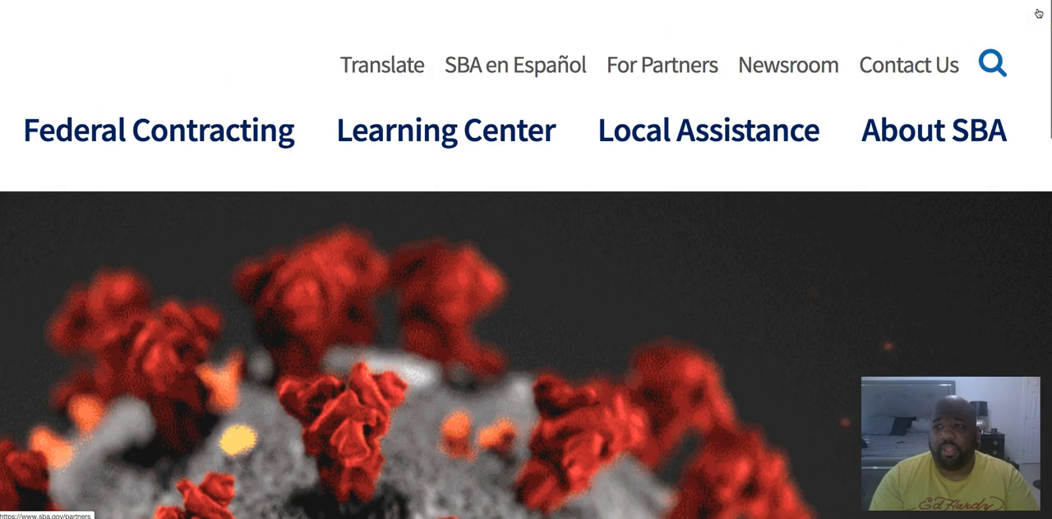
# Search the SBA website for "ppp"
pyautogui.click(992, 64)
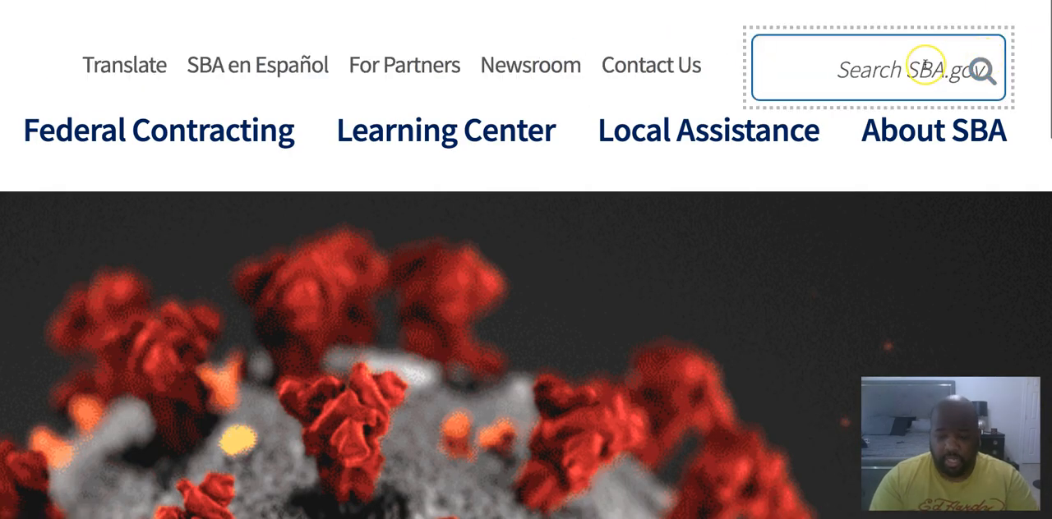
pyautogui.write('ppp')
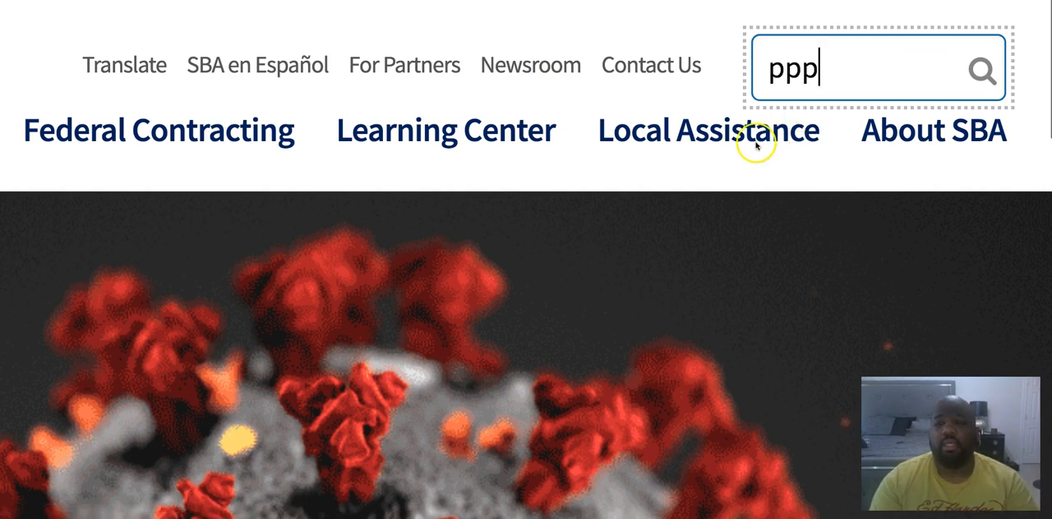
pyautogui.press('Return')
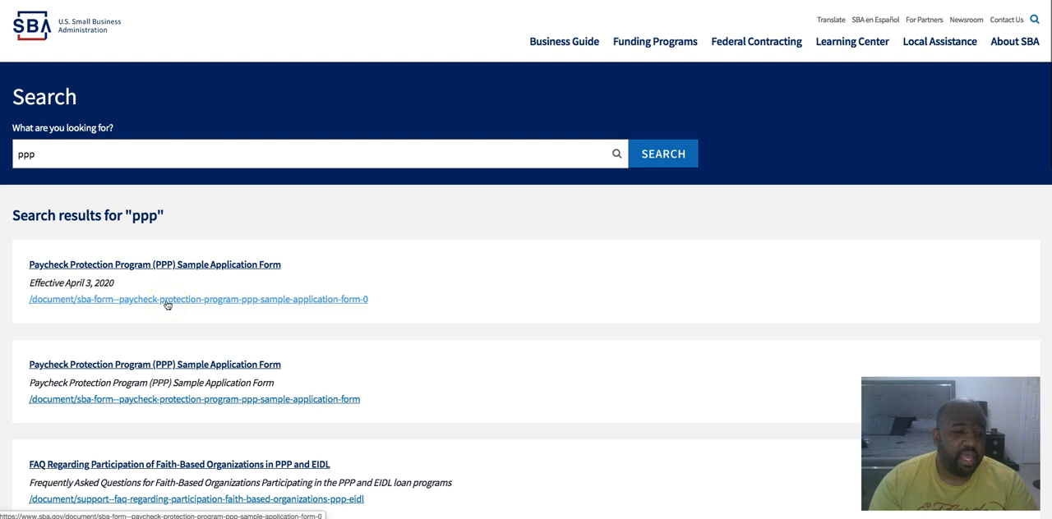
# Open the FAQ Regarding Participation of Faith-Based Organizations in PPP and EIDL from the search results and look through its page
pyautogui.scroll(-1, 165, 303)
pyautogui.click(121, 421)
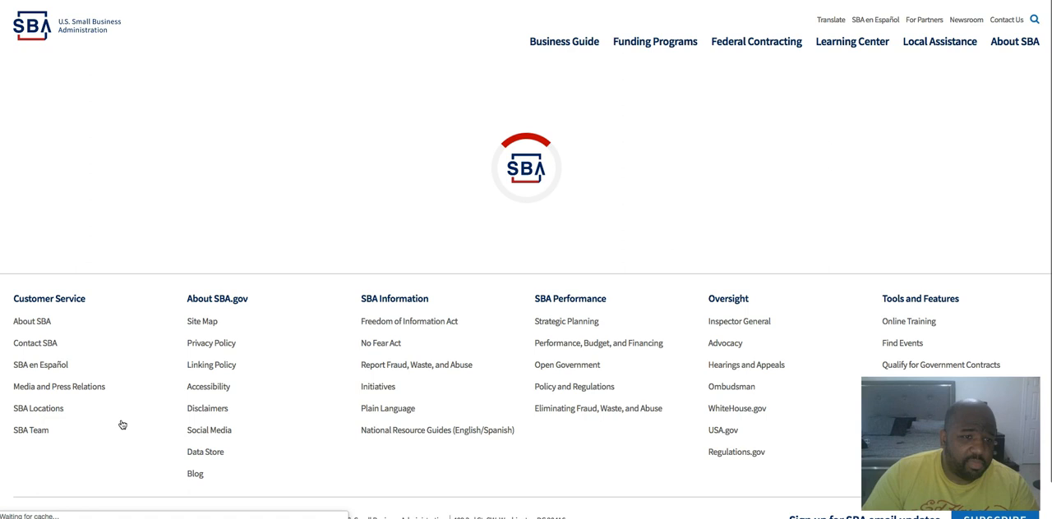
pyautogui.click(119, 423)
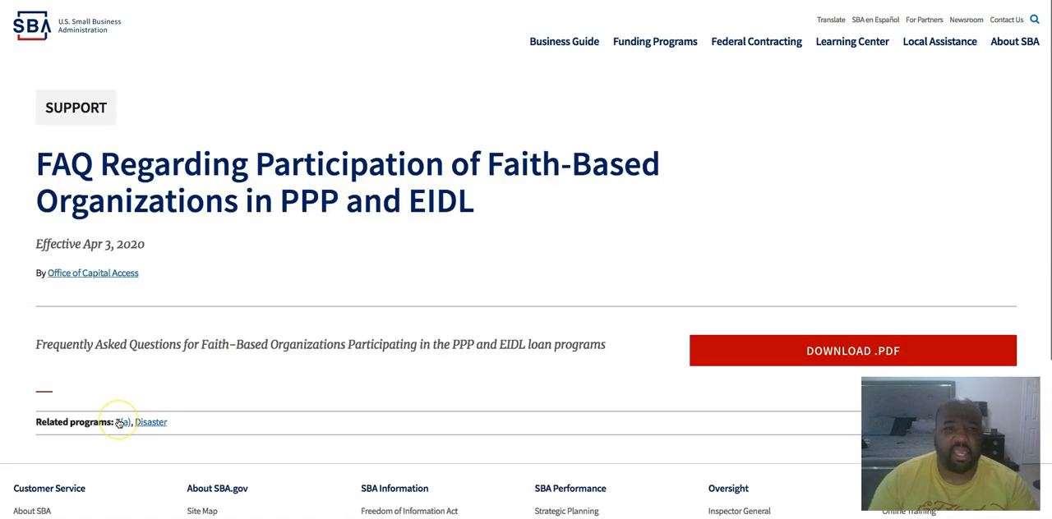
pyautogui.scroll(3, 119, 423)
pyautogui.scroll(-3, 173, 341)
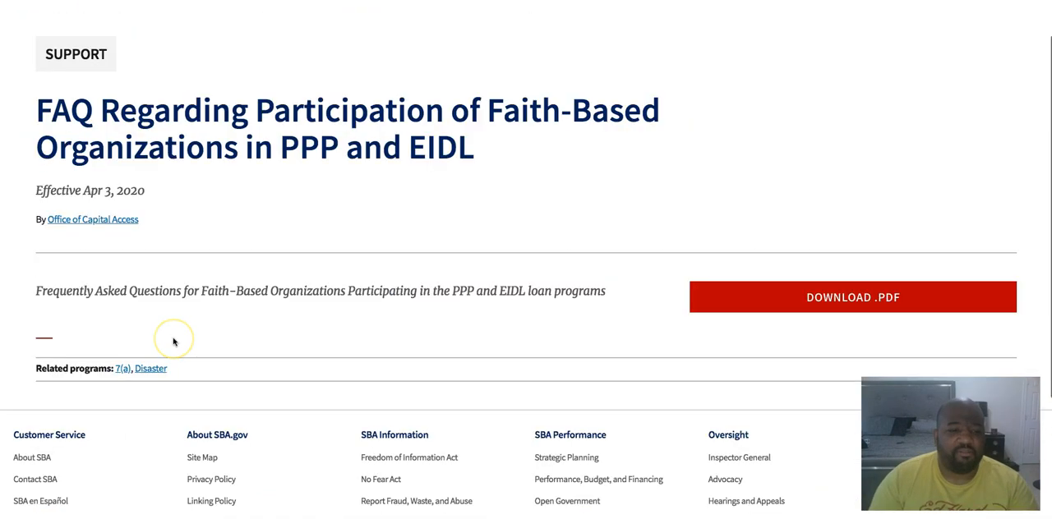
pyautogui.scroll(-2, 173, 342)
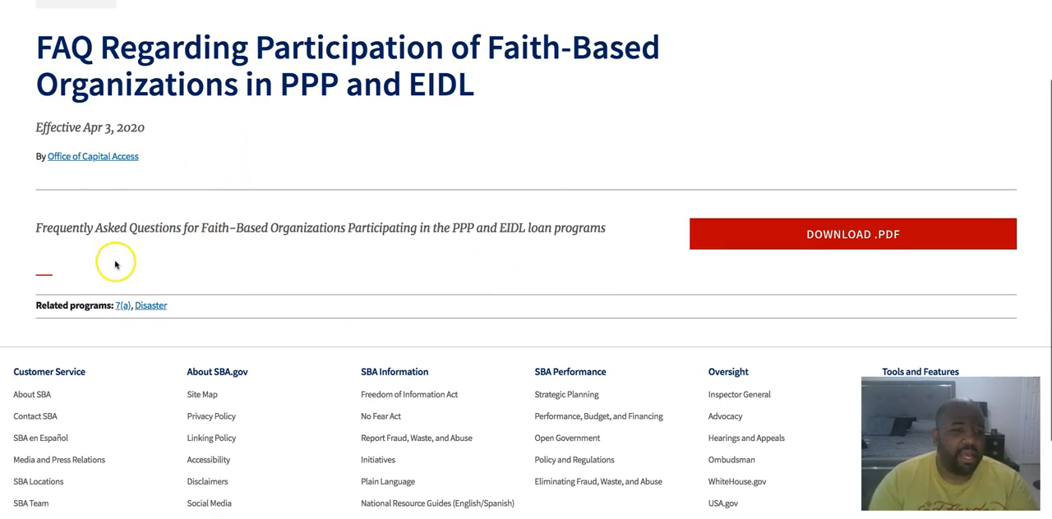
pyautogui.scroll(-3, 115, 264)
pyautogui.scroll(1, 115, 264)
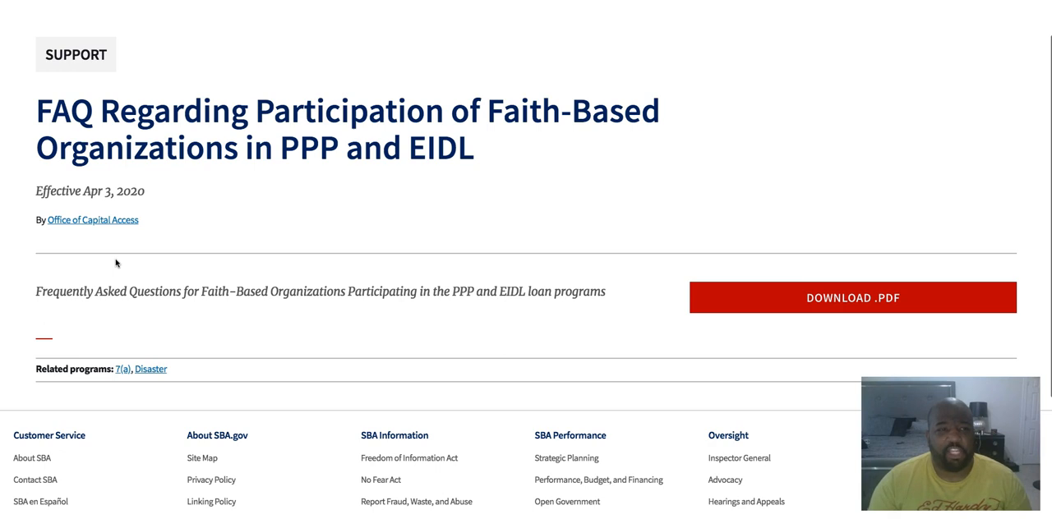
pyautogui.scroll(1, 116, 263)
# Return to the "ppp" search results and view the page of the Paycheck Protection Program (PPP) Sample Application Form effective April 3, 2020
pyautogui.click(36, 234)
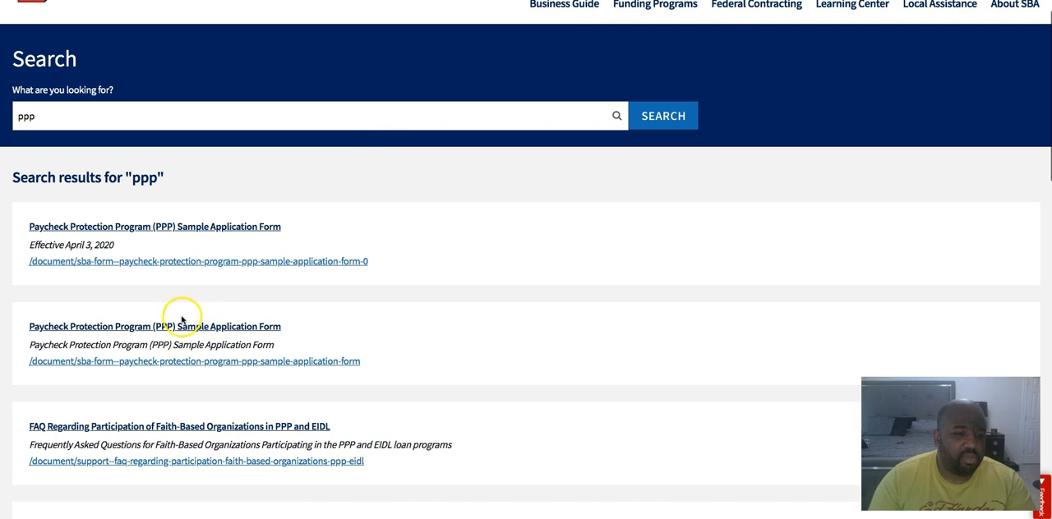
pyautogui.click(134, 228)
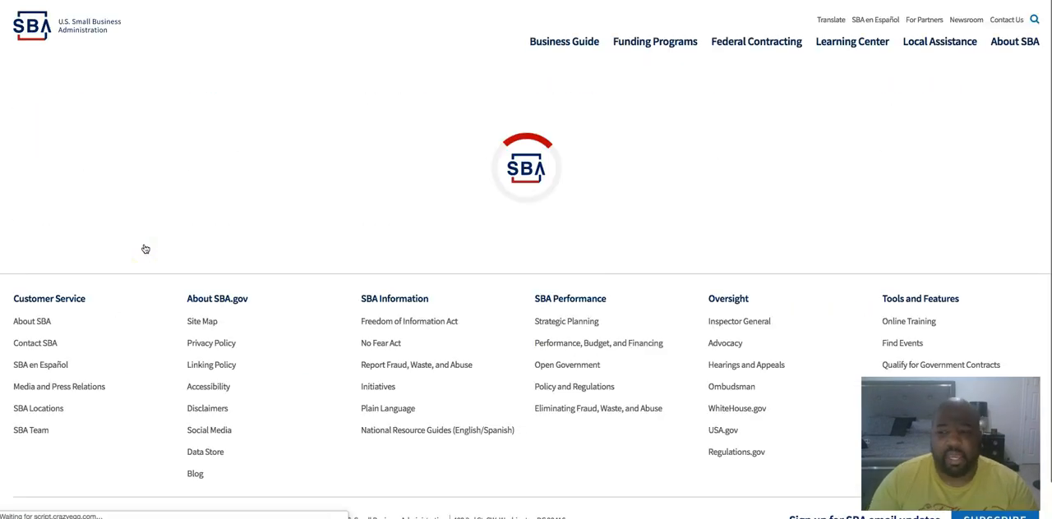
pyautogui.scroll(-3, 144, 248)
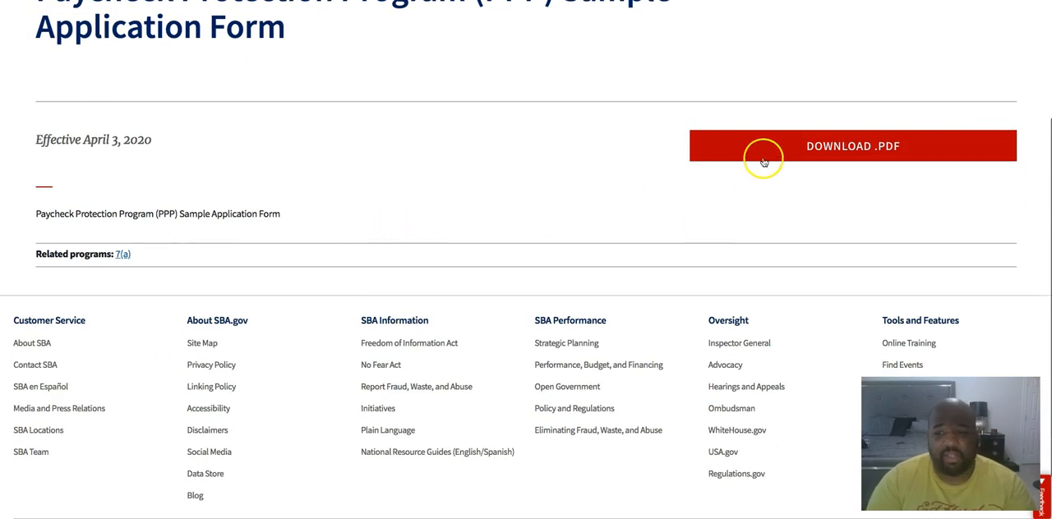
pyautogui.scroll(1, 782, 149)
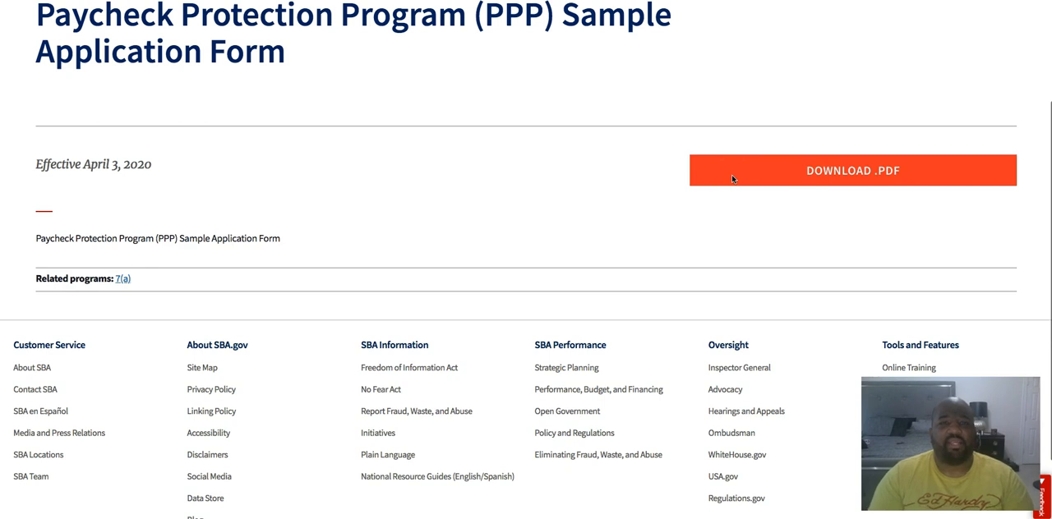
pyautogui.scroll(1, 732, 179)
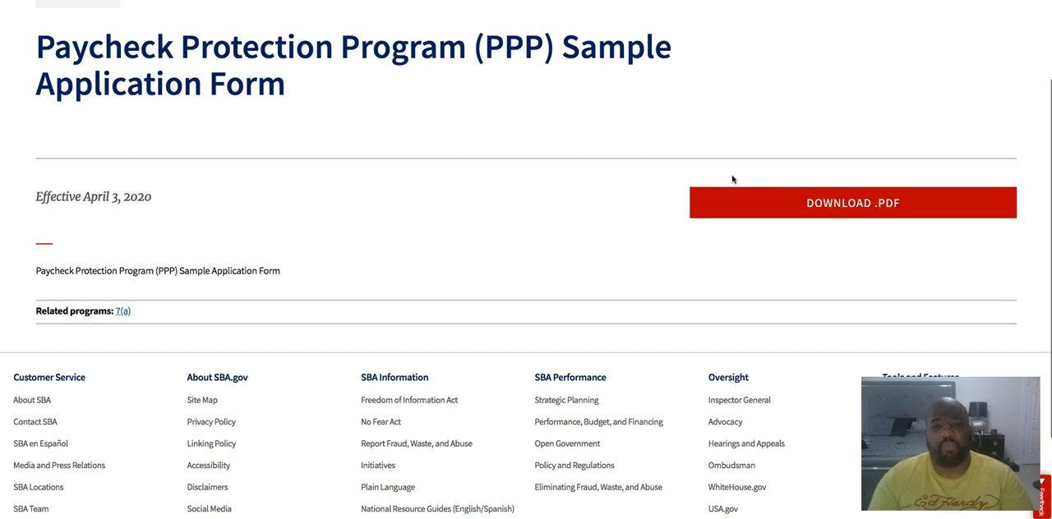